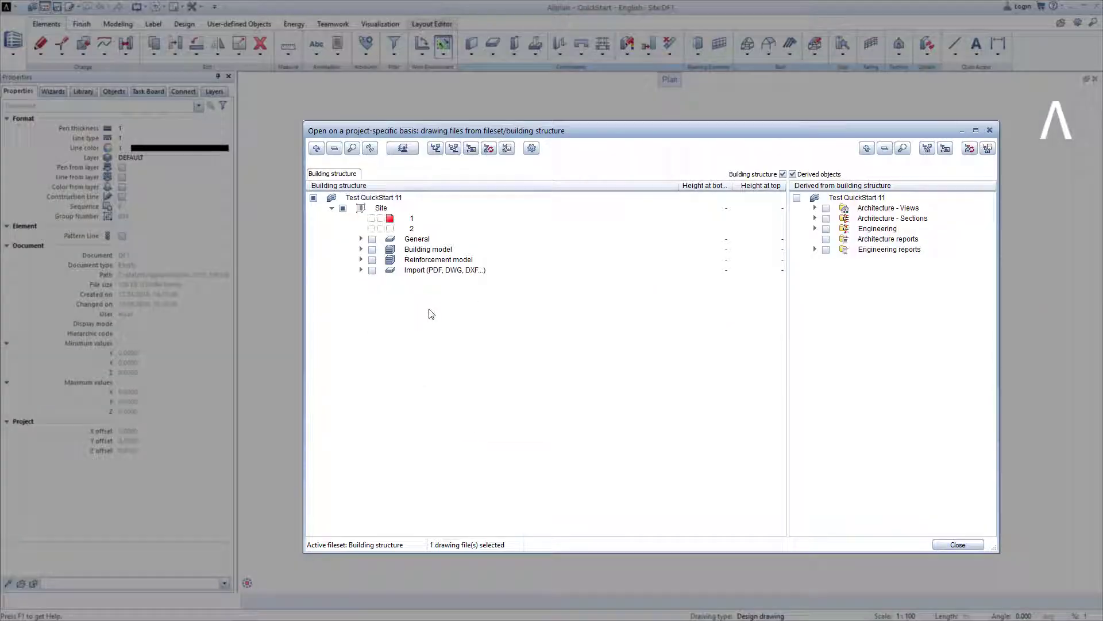
- Load the lesson favorite into the structure and make Terrace drawing file 121 active
{"action": "right_click", "coordinate": [429, 311]}
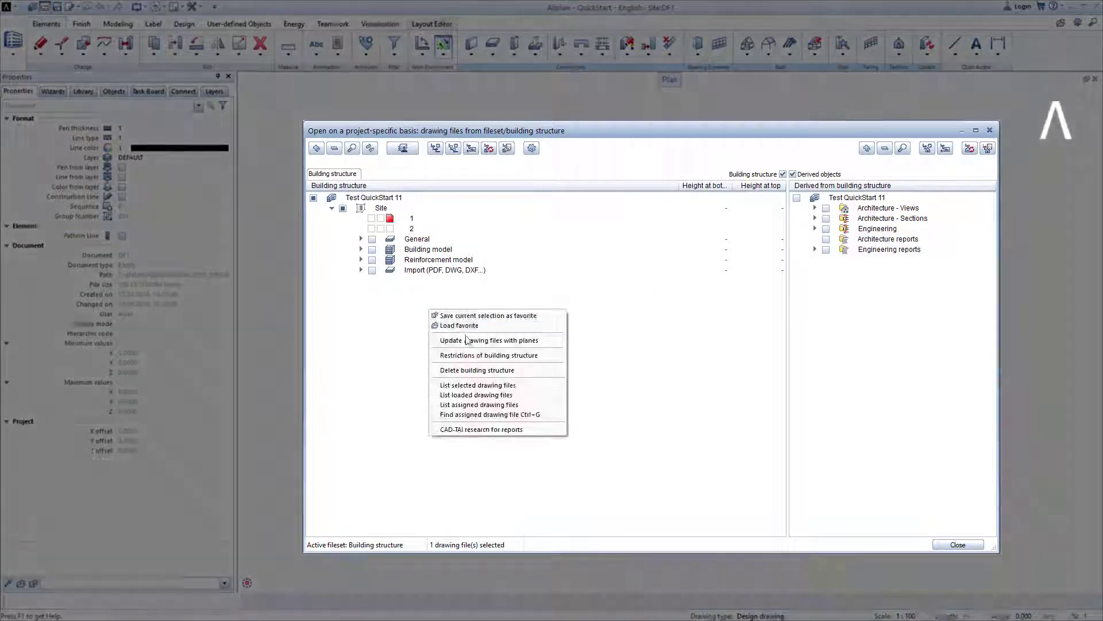
{"action": "left_click", "coordinate": [515, 324]}
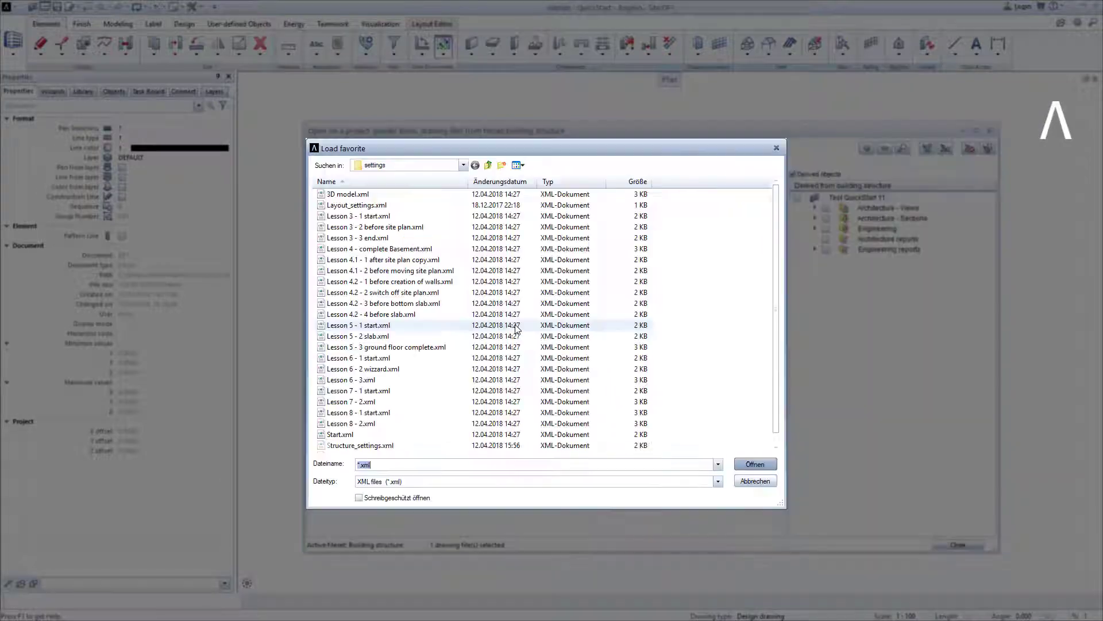
{"action": "double_click", "coordinate": [419, 393]}
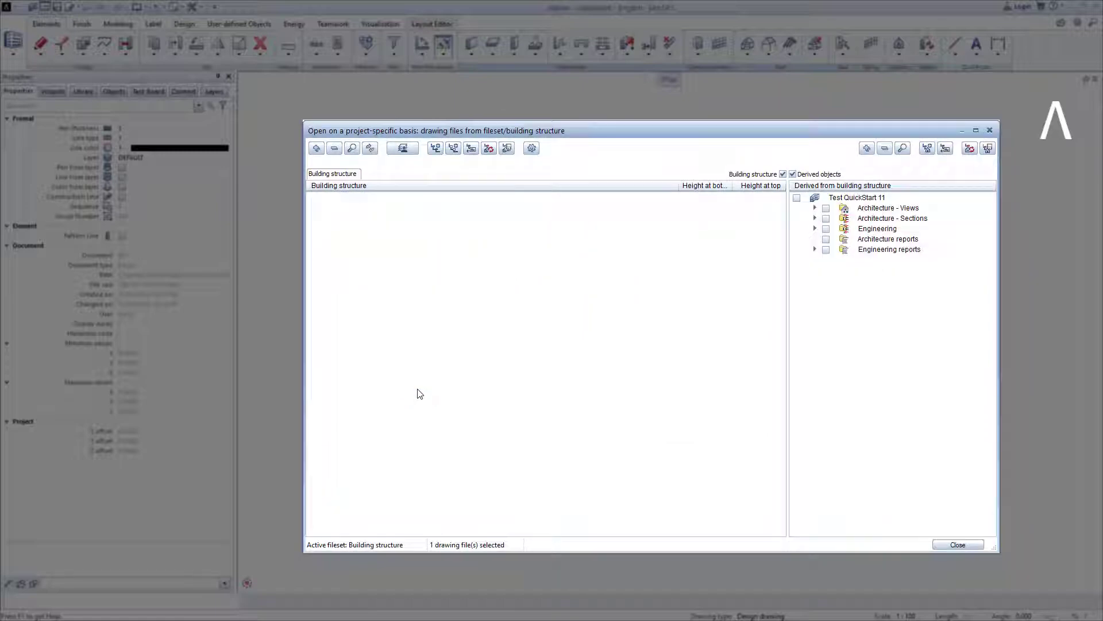
{"action": "left_click", "coordinate": [561, 290]}
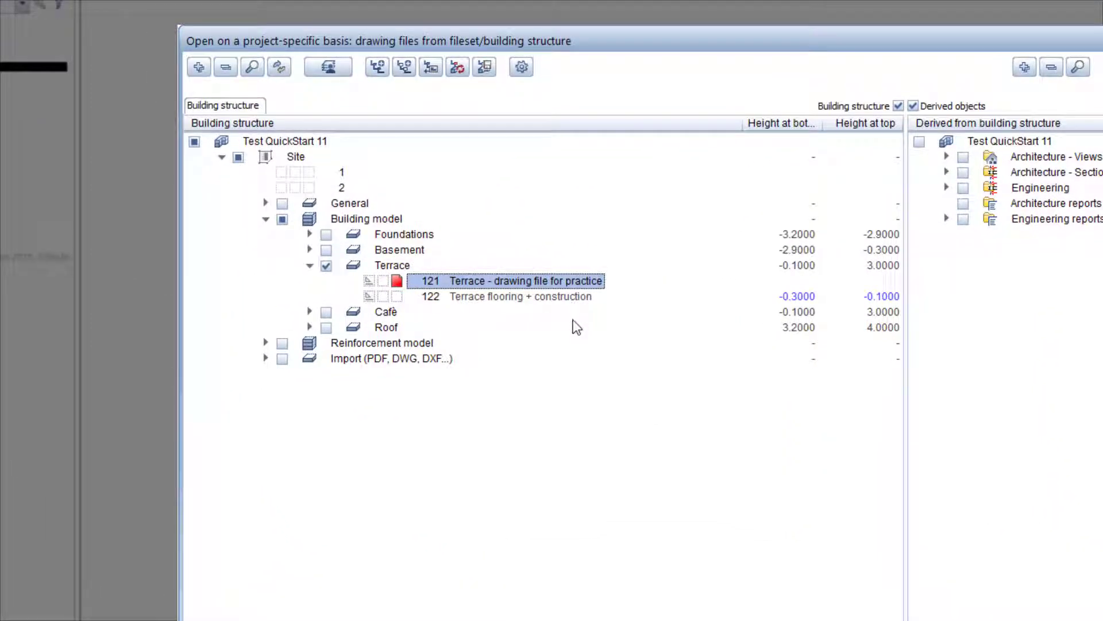
{"action": "key", "text": "Down"}
{"action": "key", "text": "Down"}
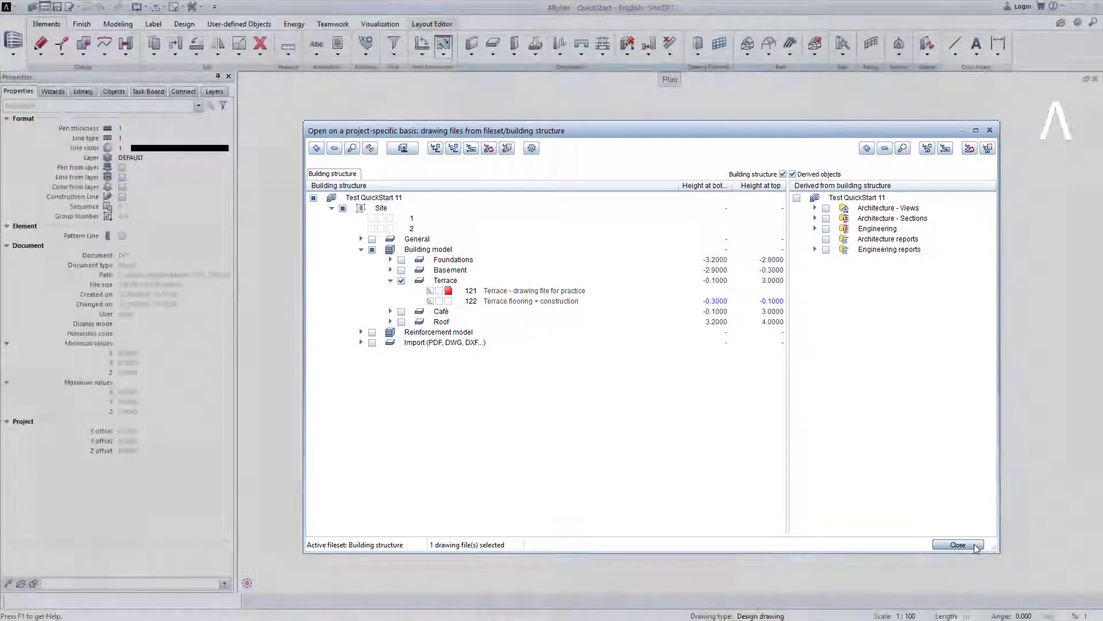
- Zoom to the full drawing and draw an Edge stone concrete curb with vertical and horizontal runs
{"action": "left_click", "coordinate": [958, 545]}
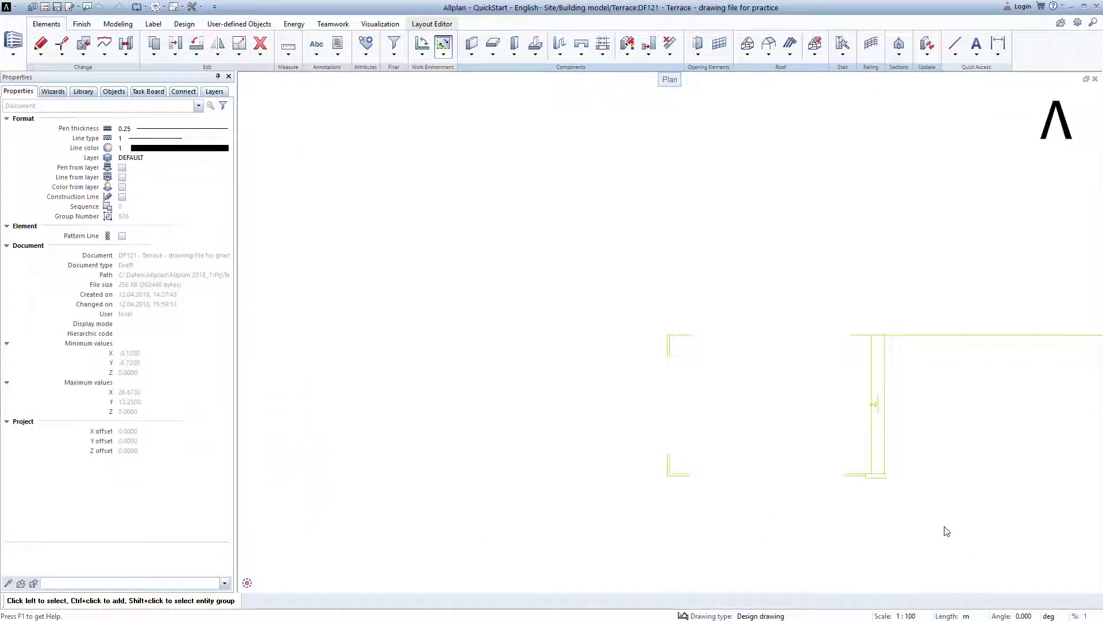
{"action": "left_click", "coordinate": [261, 585]}
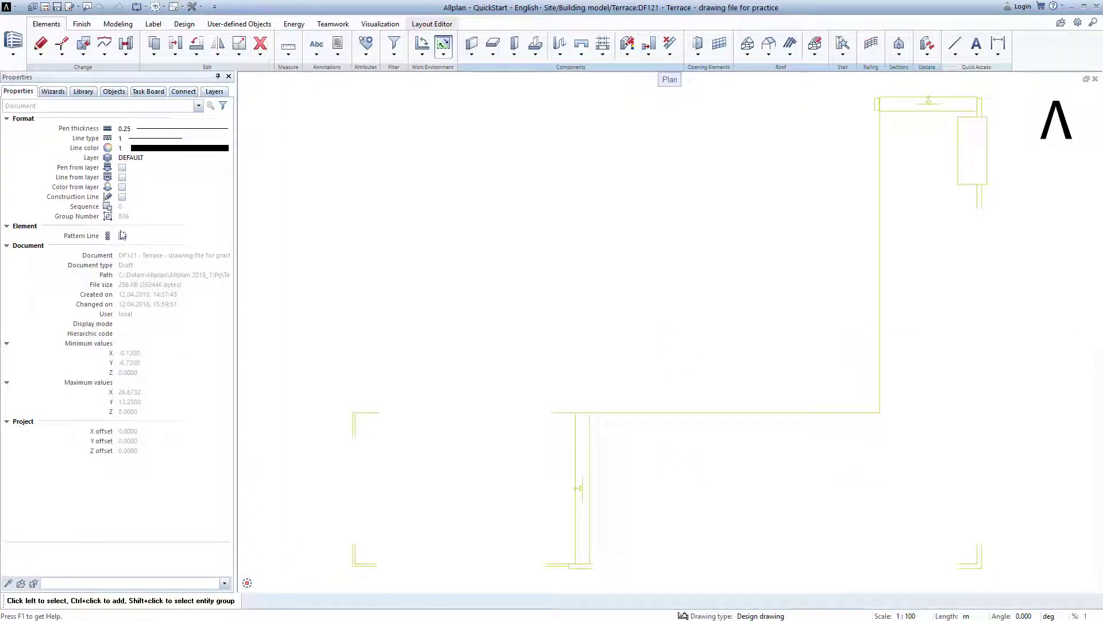
{"action": "left_click", "coordinate": [53, 91]}
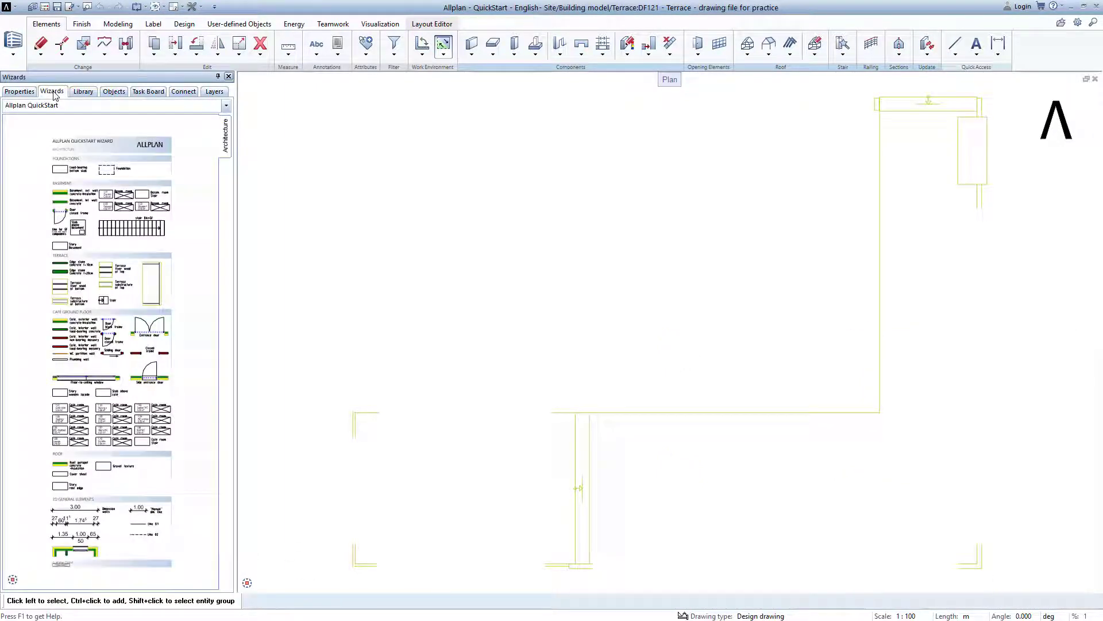
{"action": "scroll", "coordinate": [61, 262], "scroll_direction": "up", "scroll_amount": 4}
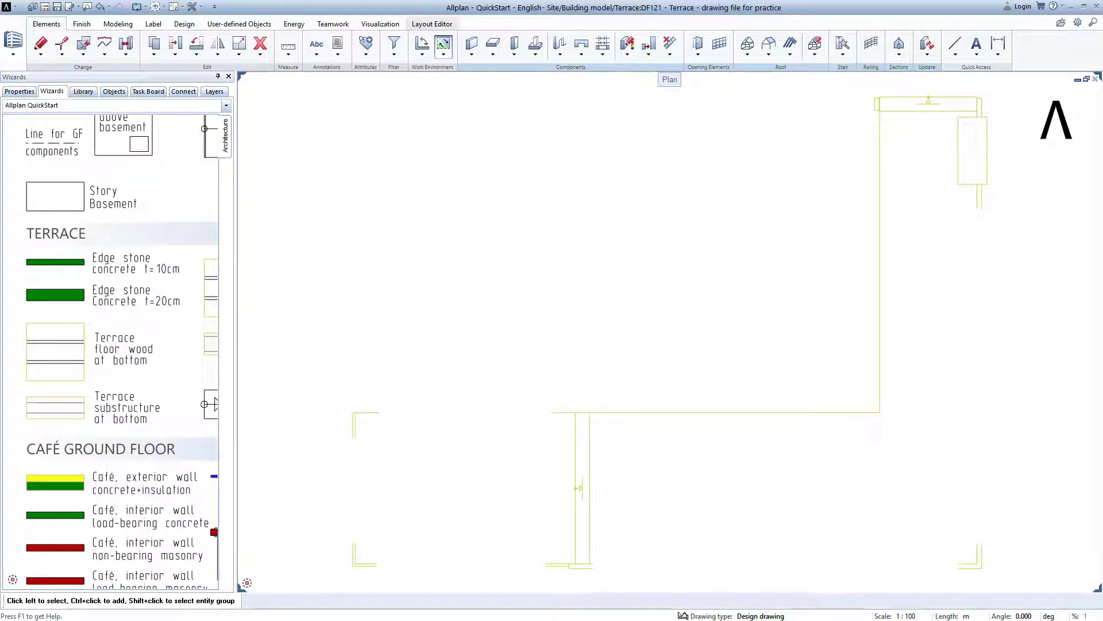
{"action": "double_click", "coordinate": [65, 266]}
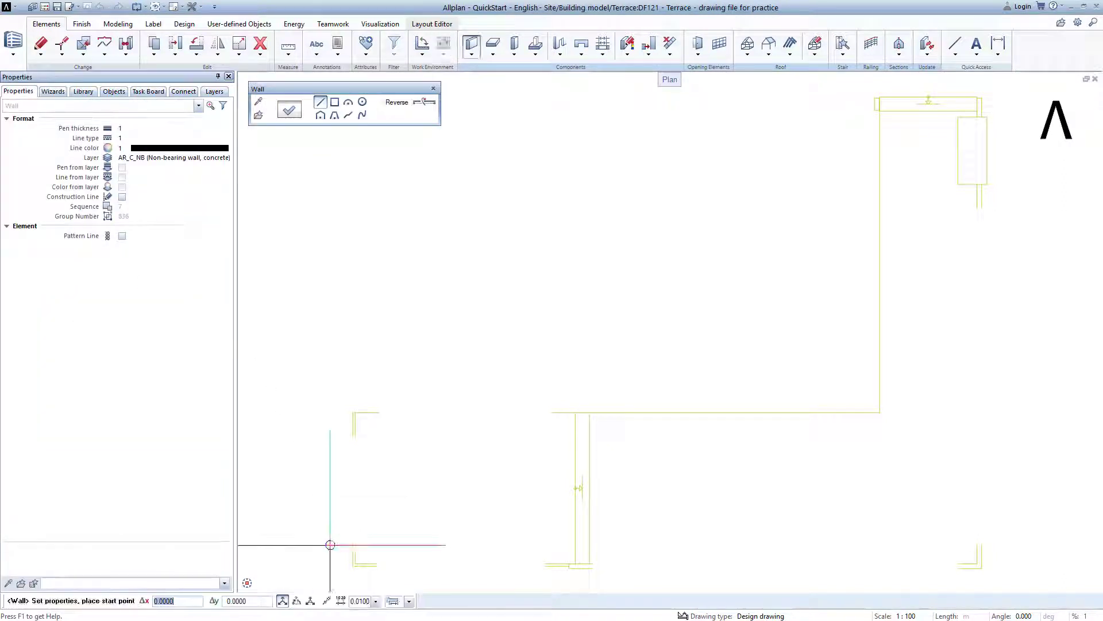
{"action": "scroll", "coordinate": [349, 427], "scroll_direction": "up", "scroll_amount": 3}
{"action": "left_click", "coordinate": [359, 398]}
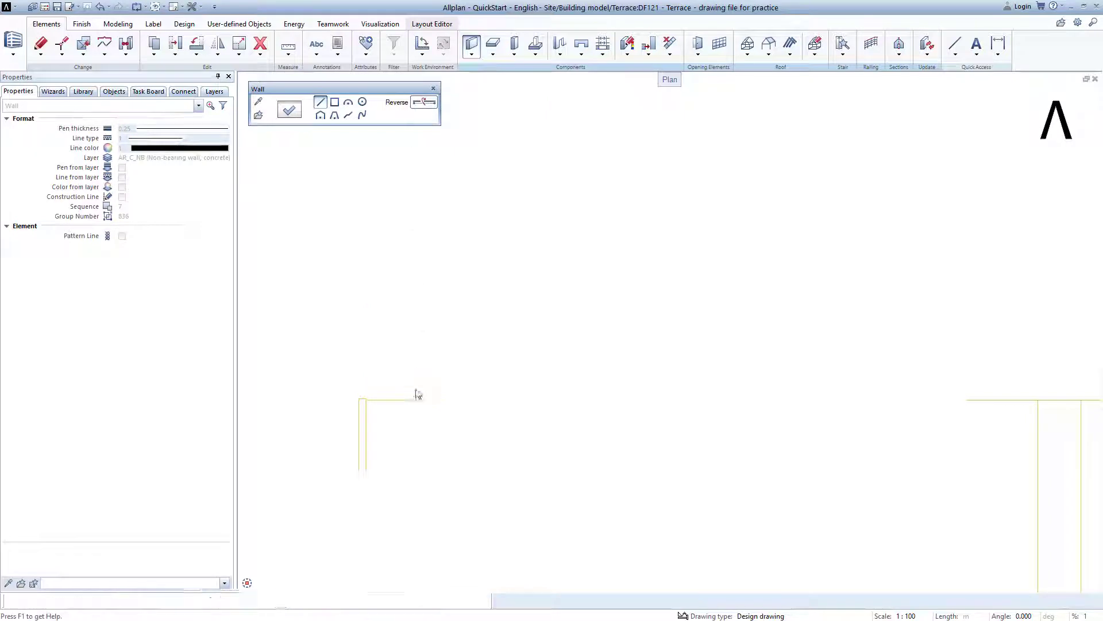
{"action": "middle_click_drag", "start_coordinate": [399, 455], "coordinate": [437, 192]}
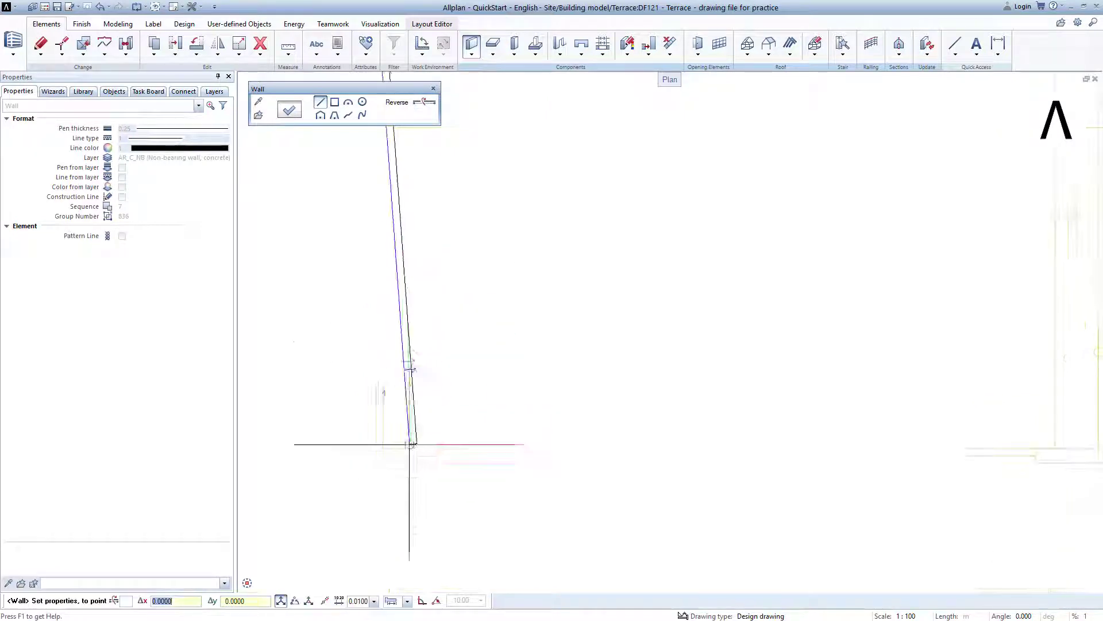
{"action": "left_click", "coordinate": [376, 455]}
{"action": "middle_click_drag", "start_coordinate": [707, 422], "coordinate": [495, 399]}
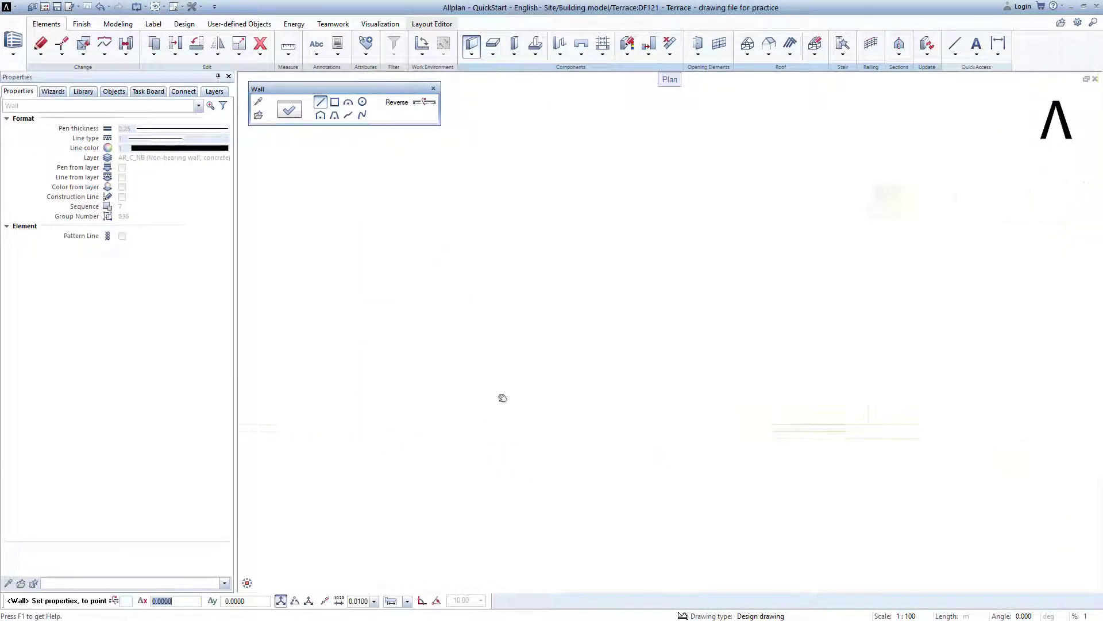
{"action": "left_click", "coordinate": [818, 428]}
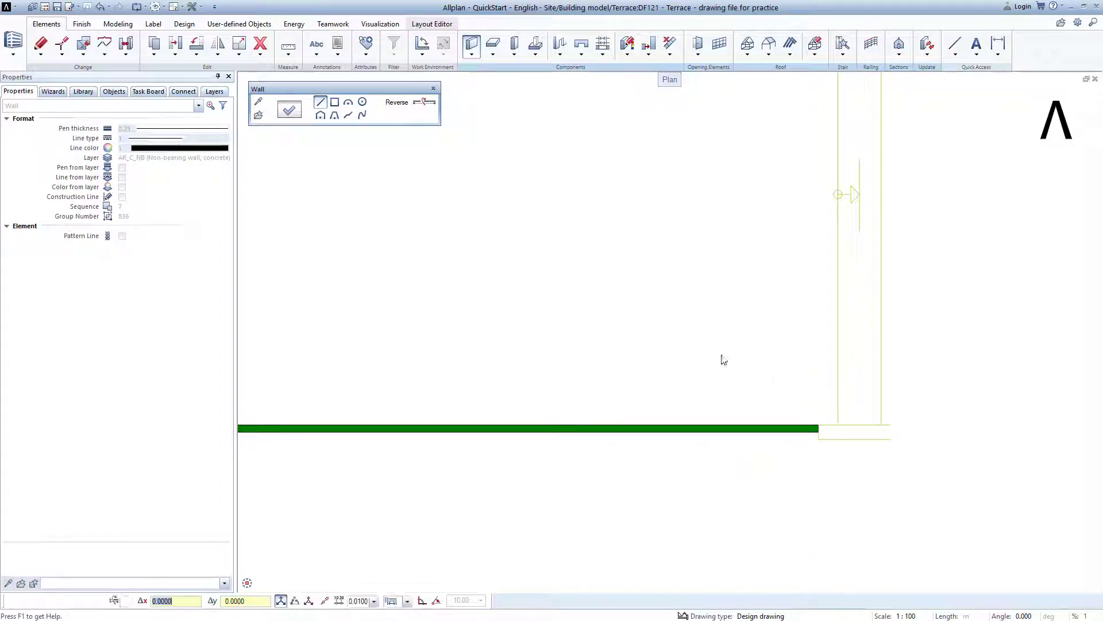
{"action": "key", "text": "Escape"}
{"action": "key", "text": "Escape"}
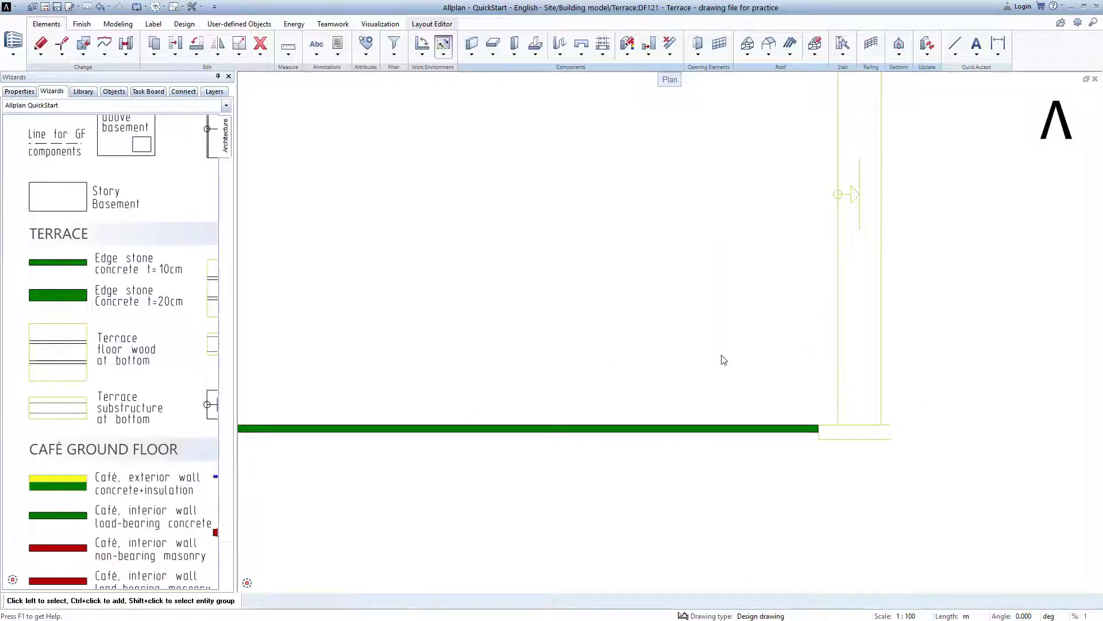
- Split the screen into perspective, elevation and plan views, with a southwest isometric below
{"action": "left_click", "coordinate": [183, 7]}
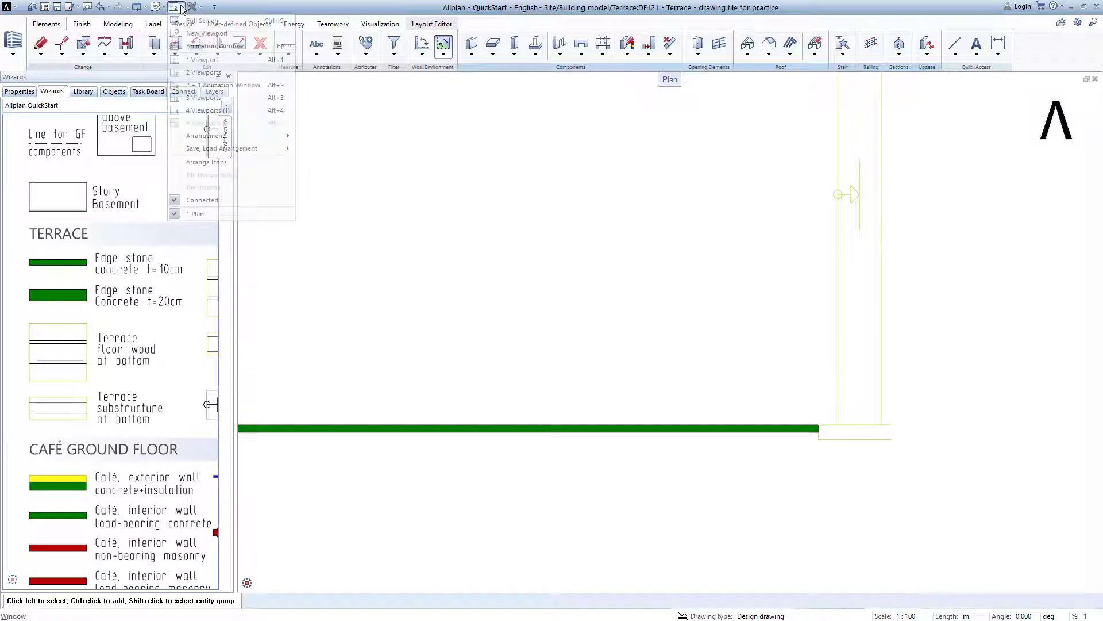
{"action": "left_click", "coordinate": [195, 84]}
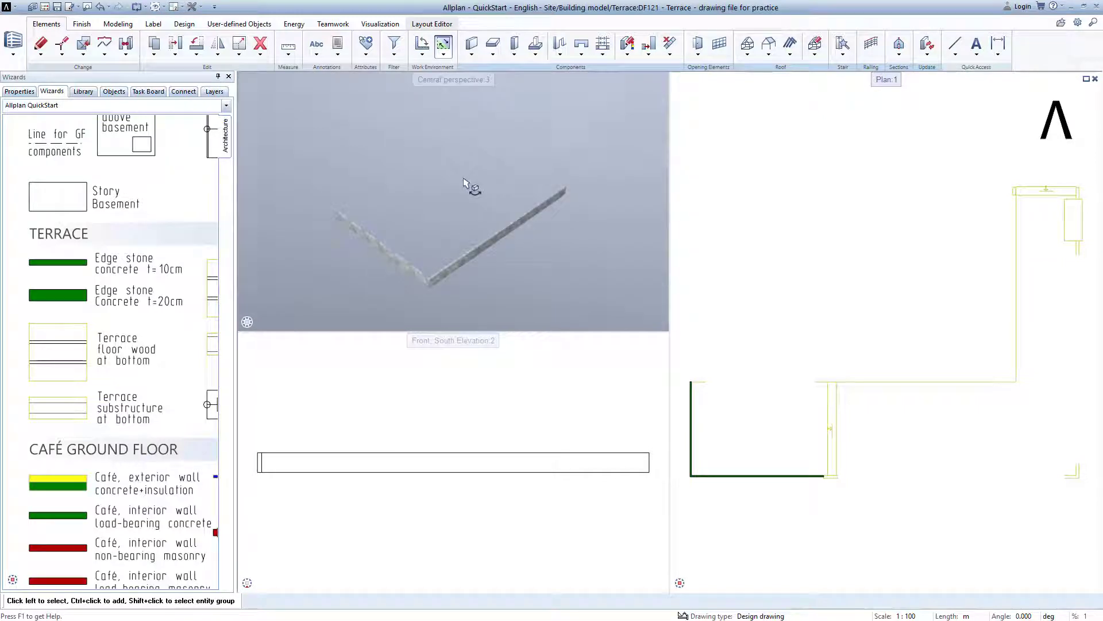
{"action": "middle_click_drag", "start_coordinate": [463, 185], "coordinate": [456, 259], "text": "shift"}
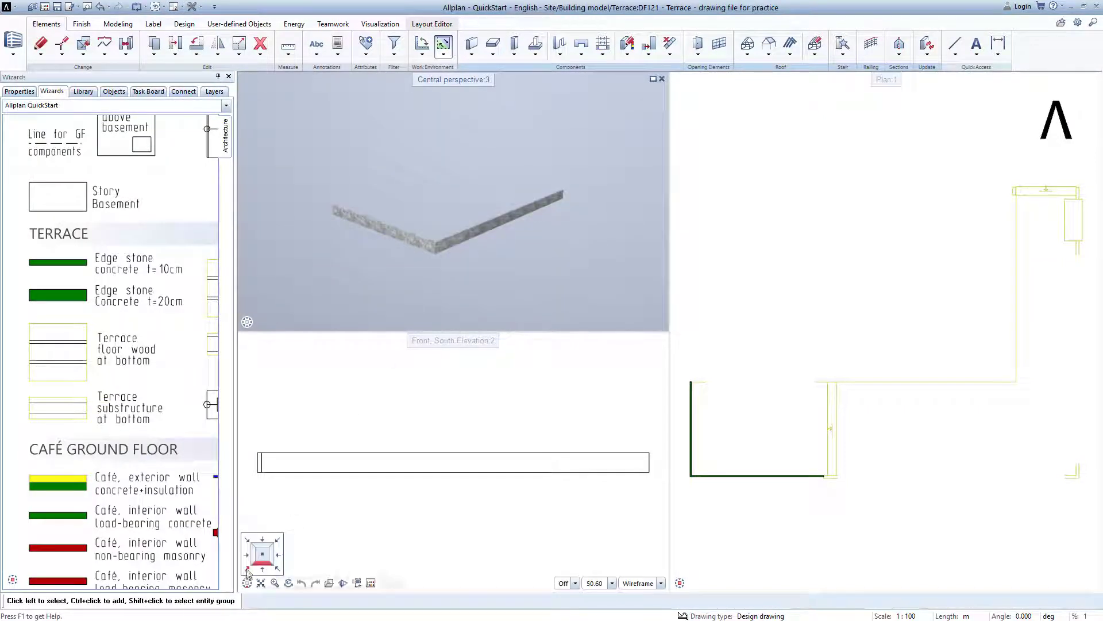
{"action": "left_click", "coordinate": [248, 571]}
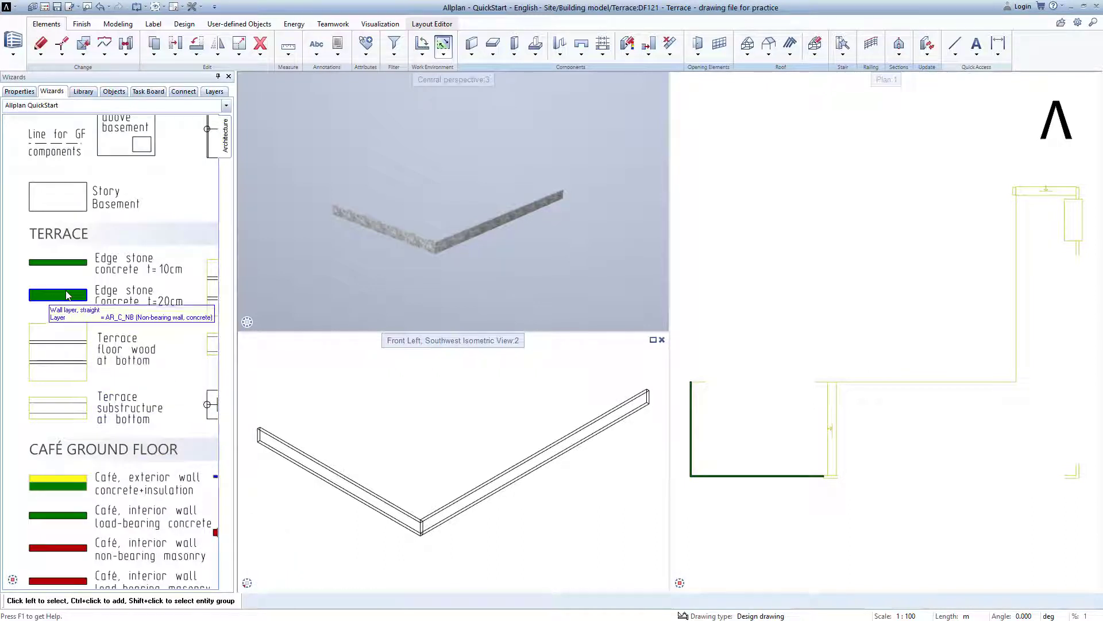
- Extend the concrete curb from the existing end with a horizontal run and a long vertical run
{"action": "double_click", "coordinate": [69, 297]}
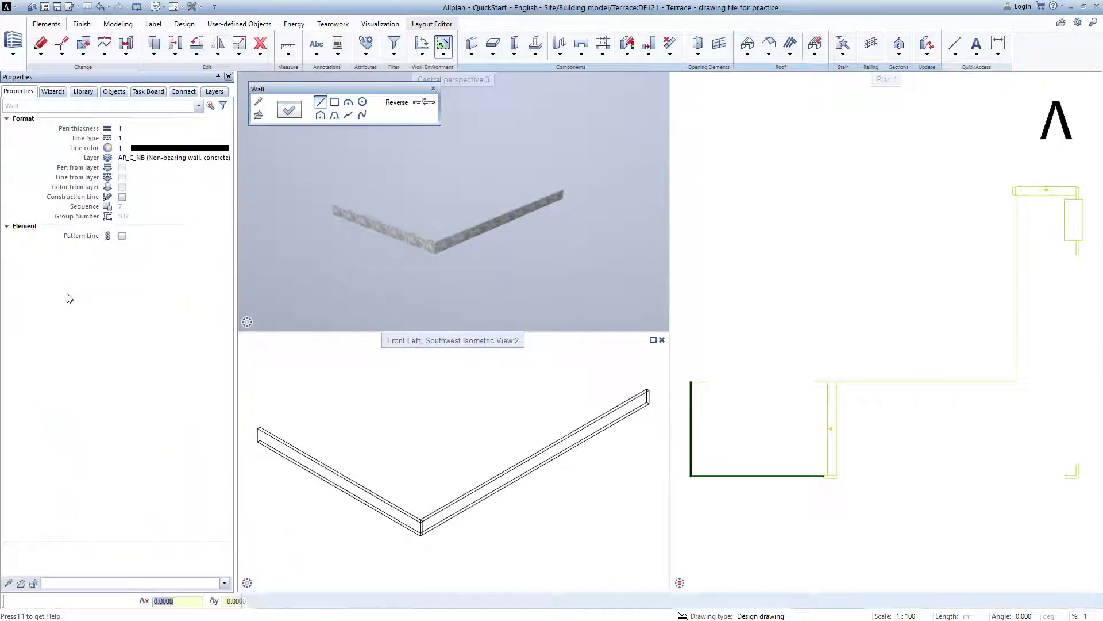
{"action": "scroll", "coordinate": [835, 491], "scroll_direction": "up", "scroll_amount": 2}
{"action": "scroll", "coordinate": [825, 486], "scroll_direction": "up", "scroll_amount": 2}
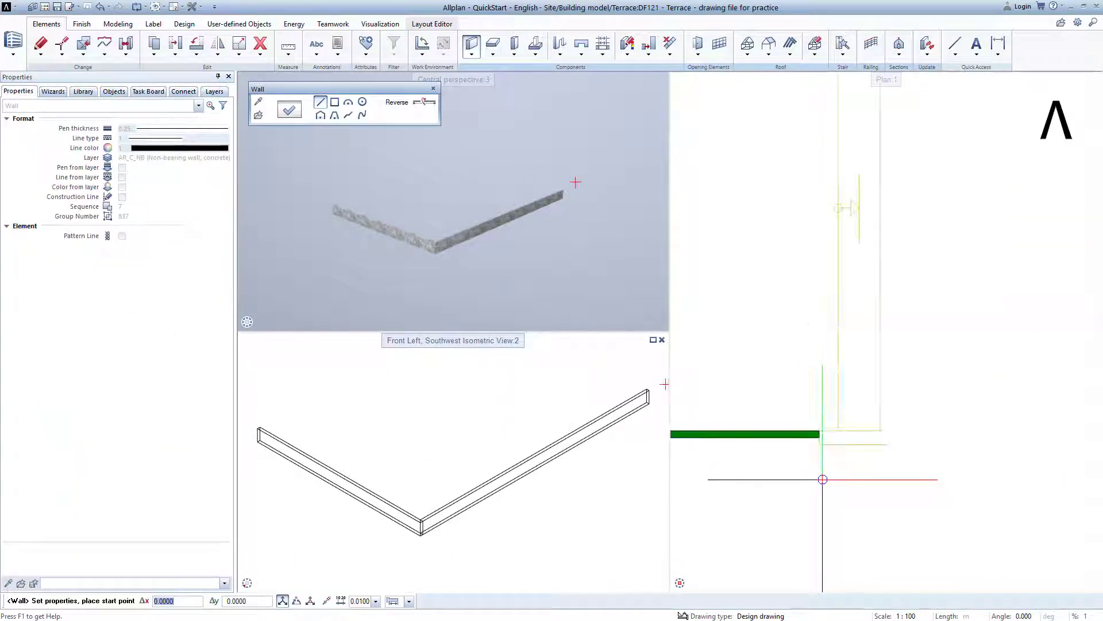
{"action": "left_click", "coordinate": [819, 431]}
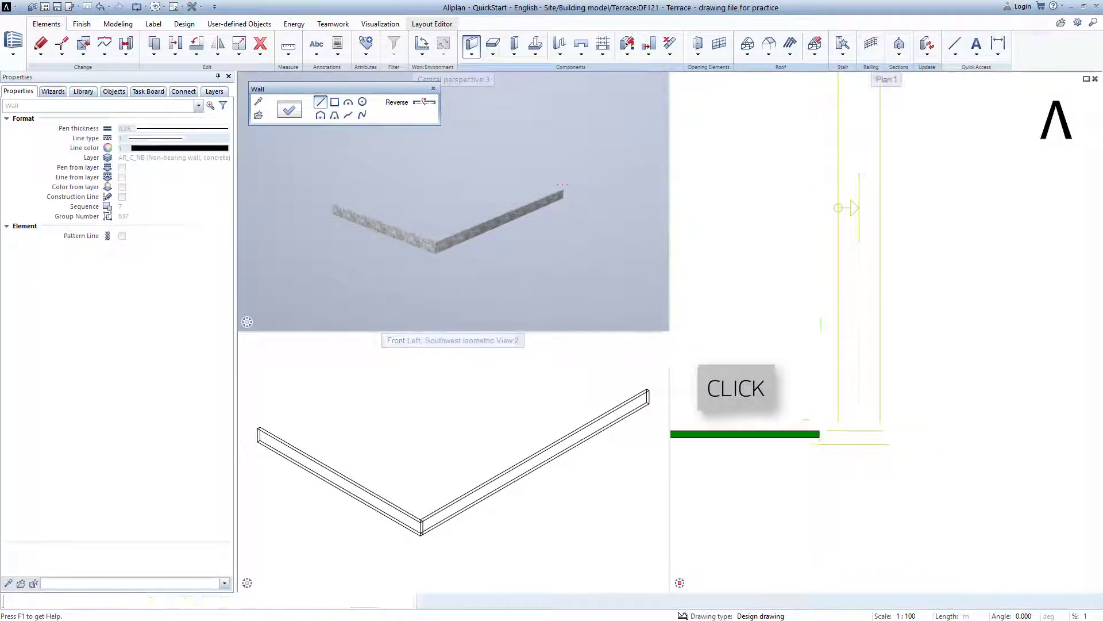
{"action": "middle_click_drag", "start_coordinate": [955, 414], "coordinate": [719, 438]}
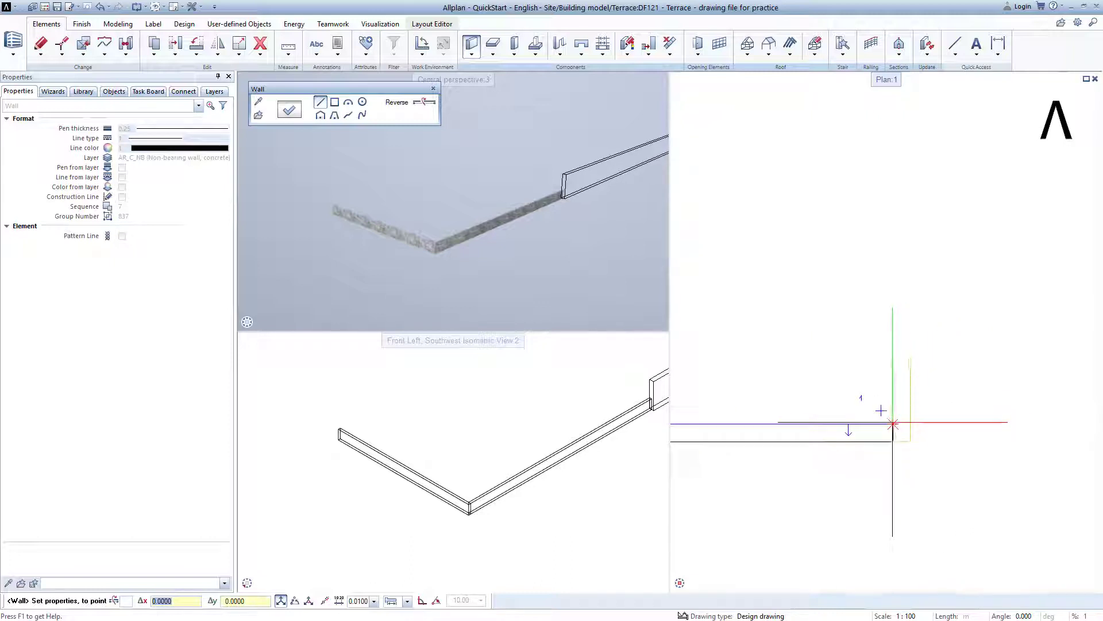
{"action": "left_click", "coordinate": [893, 432]}
{"action": "middle_click_drag", "start_coordinate": [869, 230], "coordinate": [886, 375]}
{"action": "left_click", "coordinate": [866, 259]}
{"action": "key", "text": "Escape"}
- Add two short edge stone curb pieces at the terrace's far end, then exit the Wall tool
{"action": "middle_click_drag", "start_coordinate": [857, 180], "coordinate": [862, 455]}
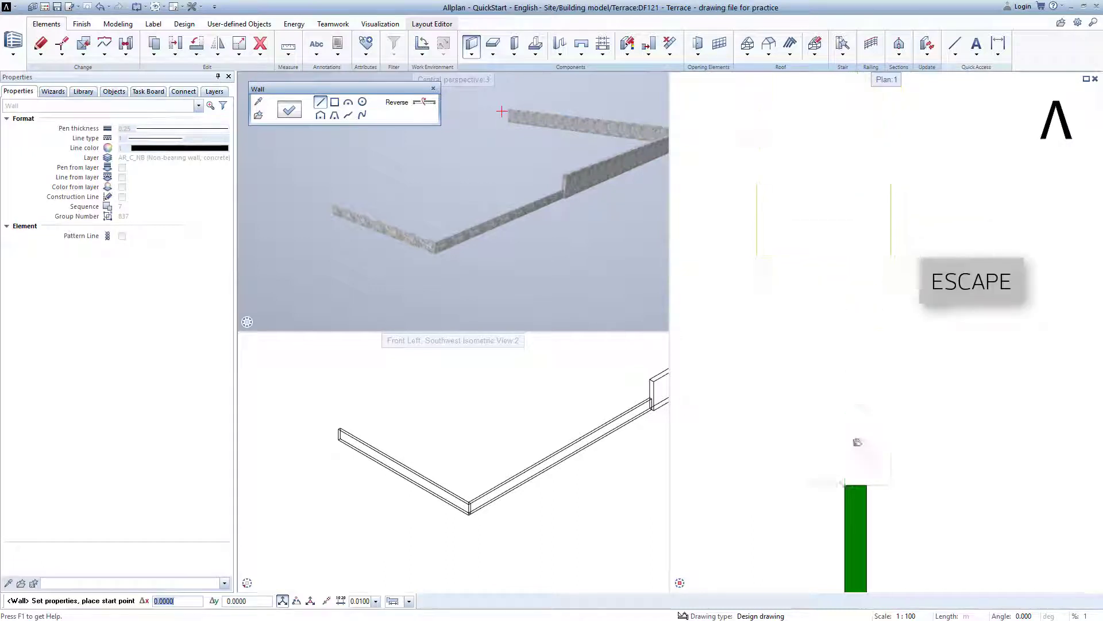
{"action": "left_click", "coordinate": [854, 234]}
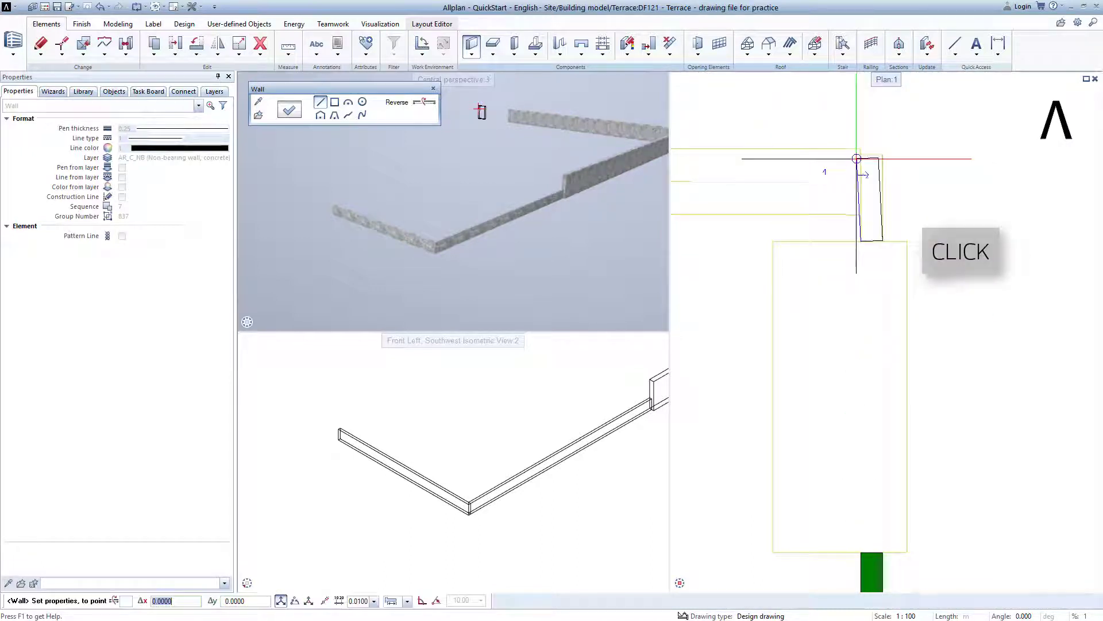
{"action": "left_click", "coordinate": [837, 164]}
{"action": "key", "text": "Escape"}
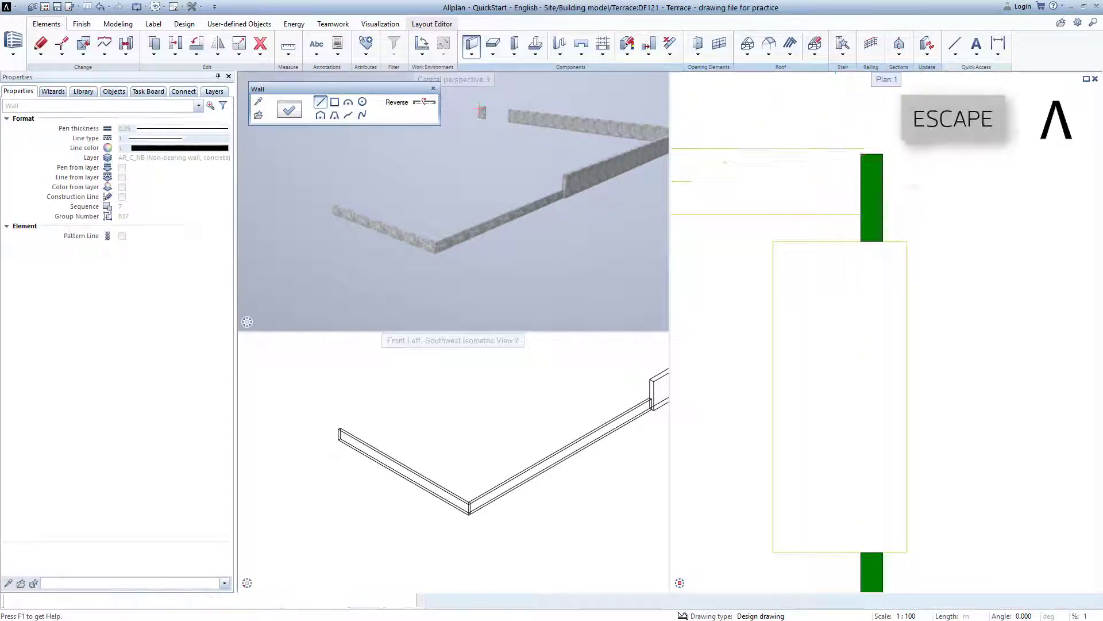
{"action": "mouse_move", "coordinate": [759, 180]}
{"action": "middle_mouse_down"}
{"action": "mouse_move", "coordinate": [791, 207]}
{"action": "mouse_move", "coordinate": [833, 185]}
{"action": "middle_mouse_up"}
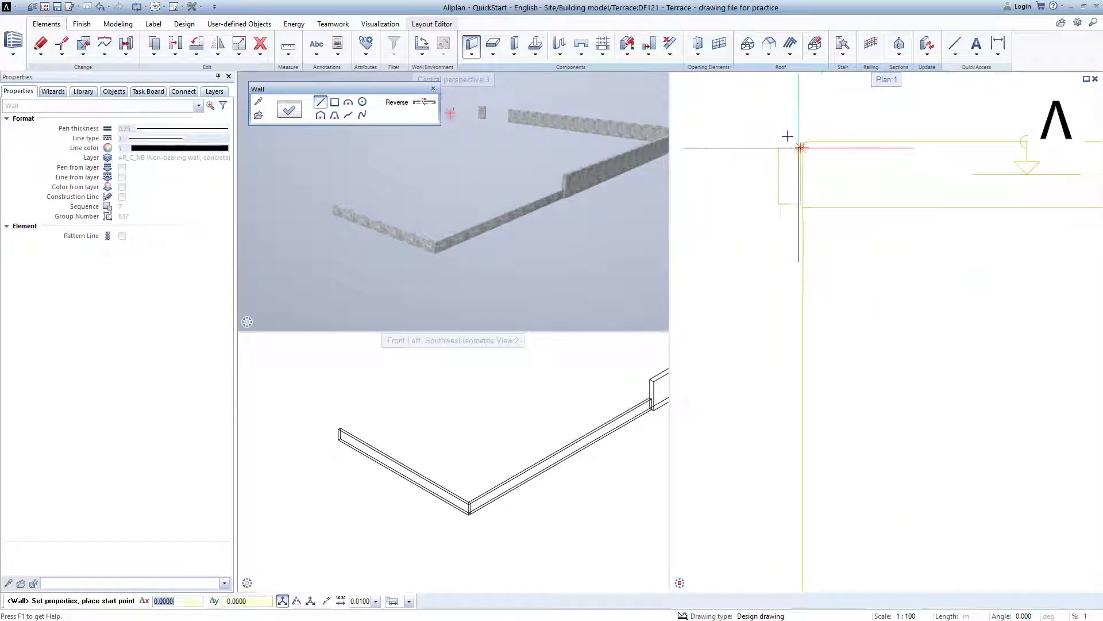
{"action": "left_click", "coordinate": [807, 188]}
{"action": "left_click", "coordinate": [802, 200]}
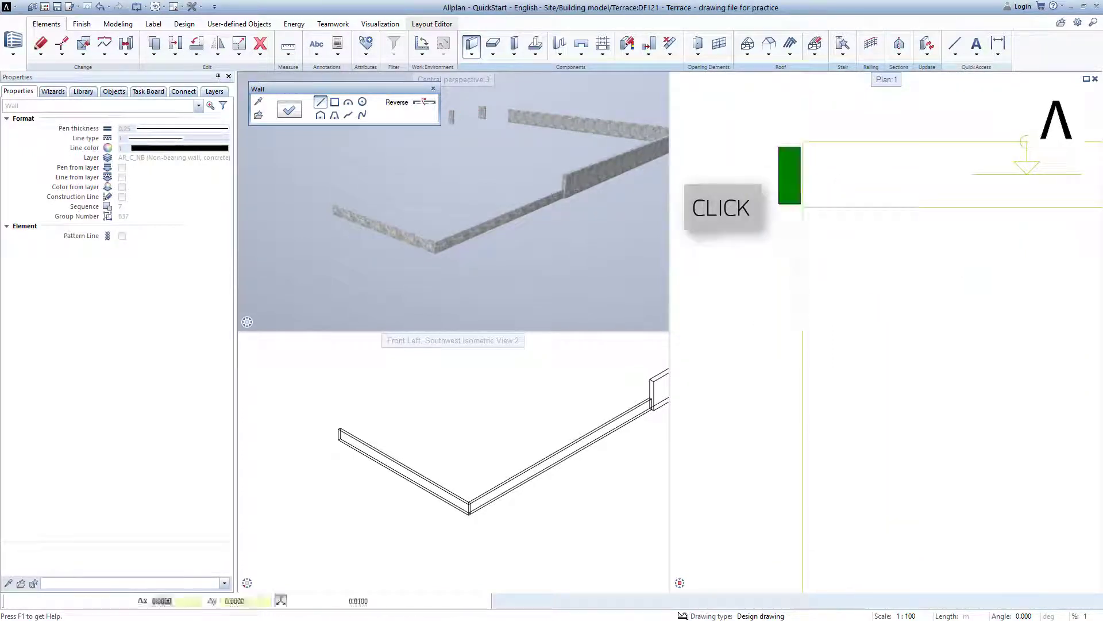
{"action": "key", "text": "Escape"}
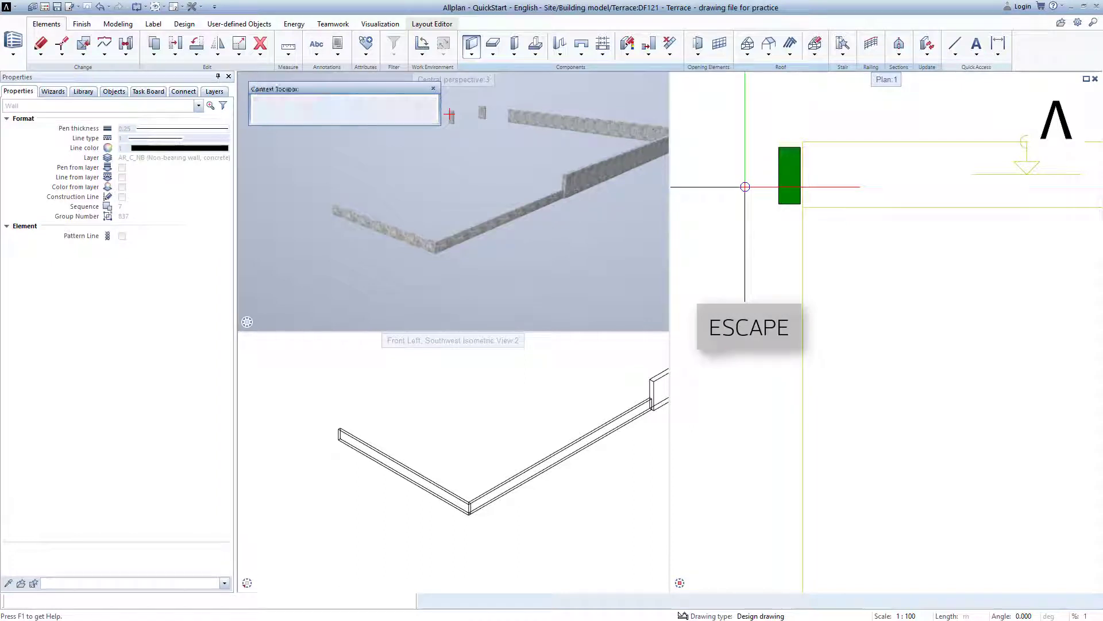
{"action": "key", "text": "Escape"}
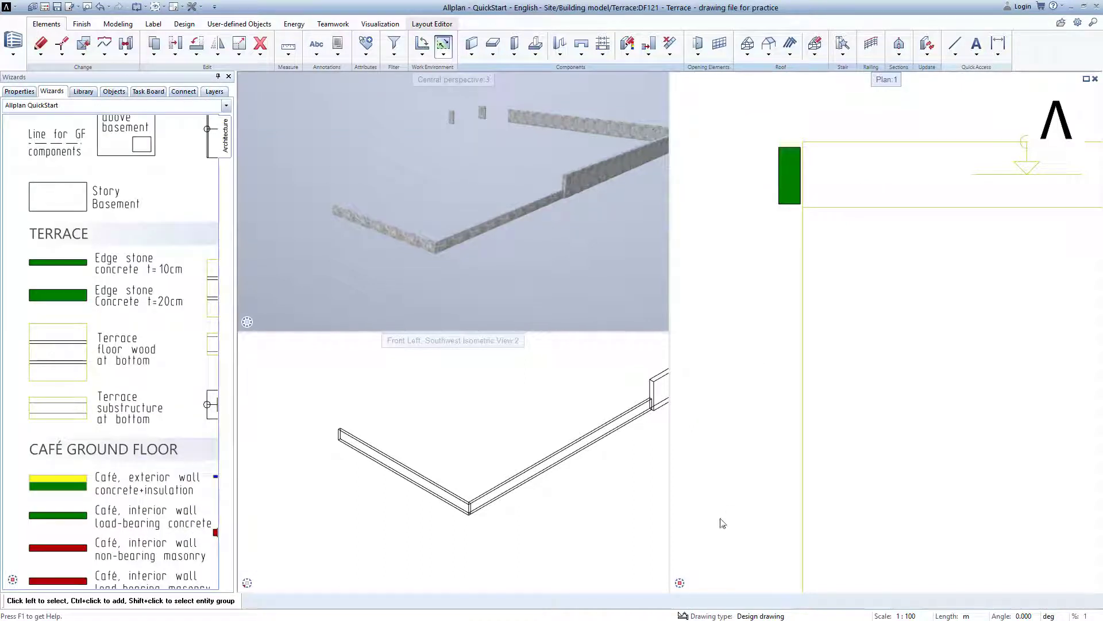
- Zoom to the whole terrace in both the plan and isometric viewports
{"action": "middle_click", "coordinate": [694, 585]}
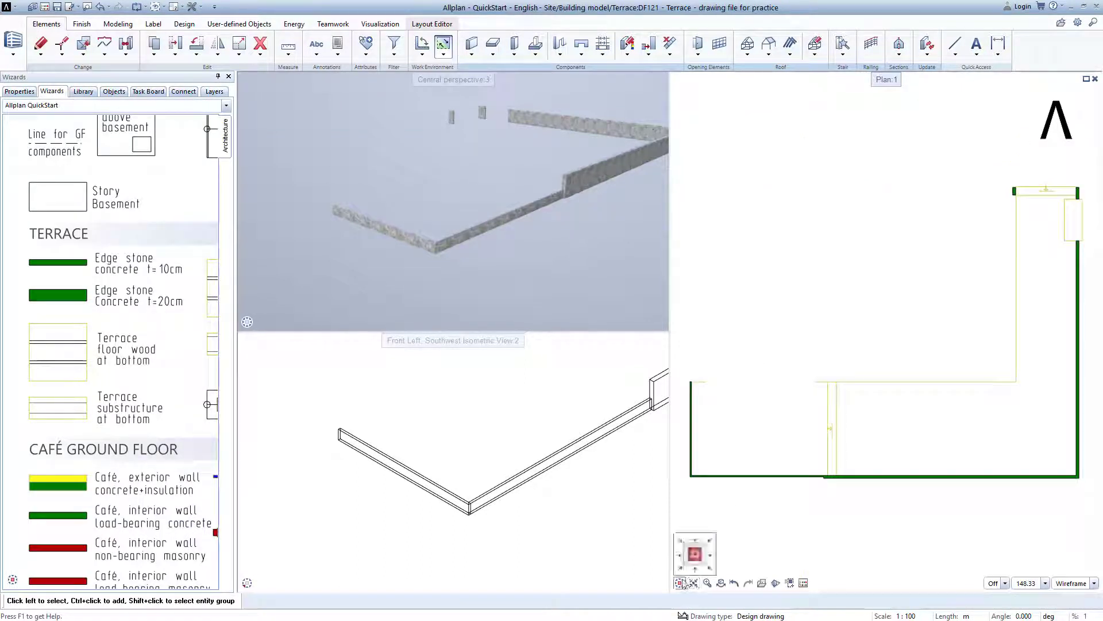
{"action": "left_click", "coordinate": [261, 584]}
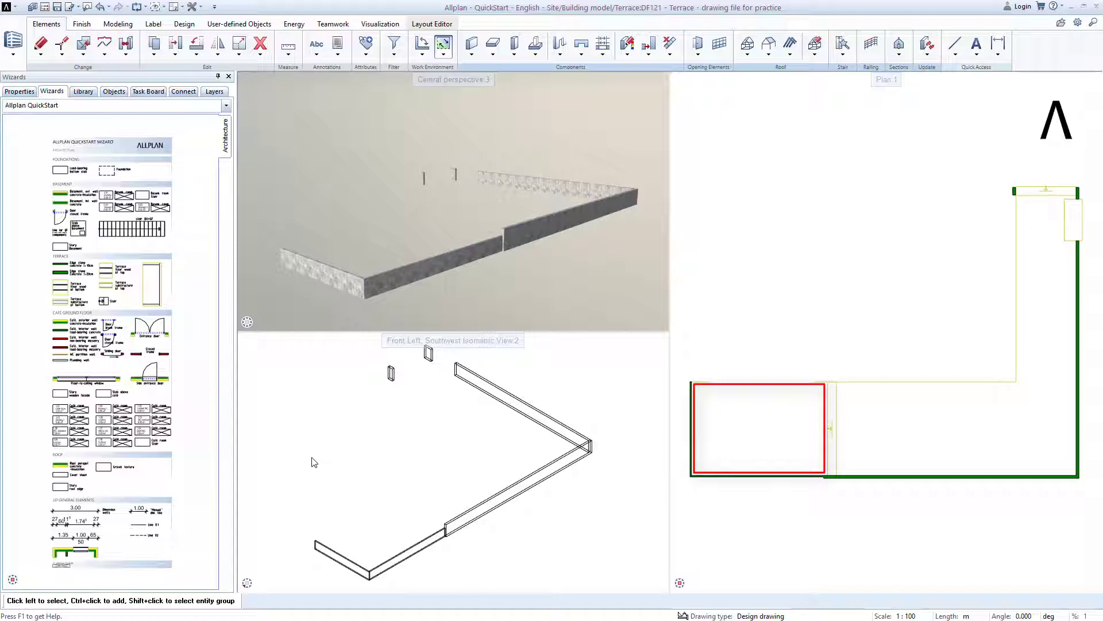
{"action": "scroll", "coordinate": [65, 302], "scroll_direction": "up", "scroll_amount": 3}
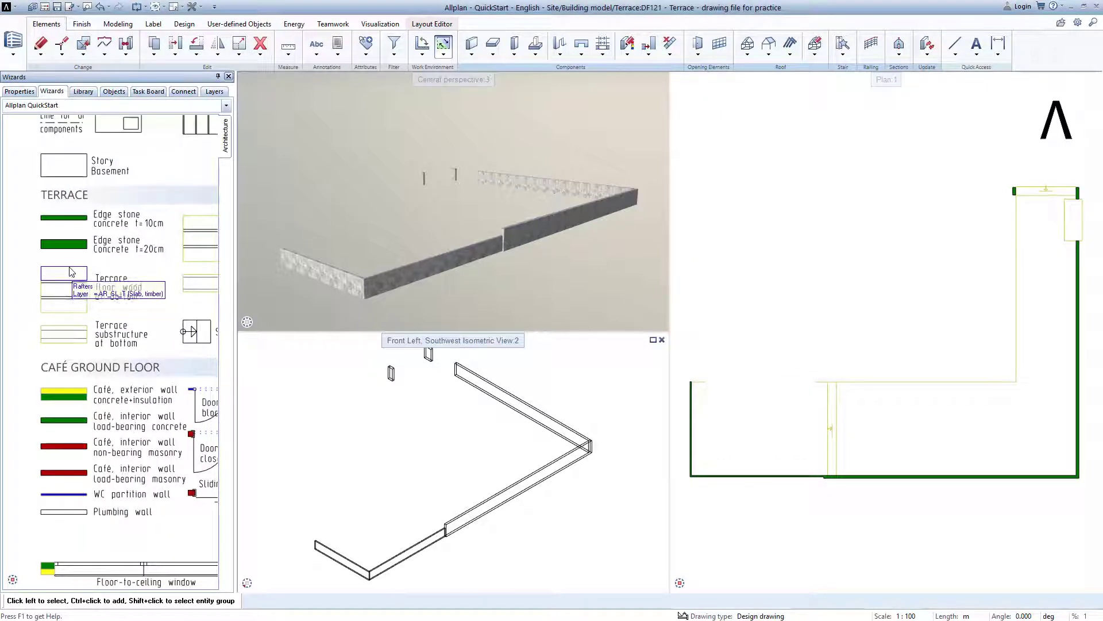
- Lay 20 wall-referenced wooden floor boards at 0.02 offset on the short slab, saving changes
{"action": "left_click", "coordinate": [71, 273]}
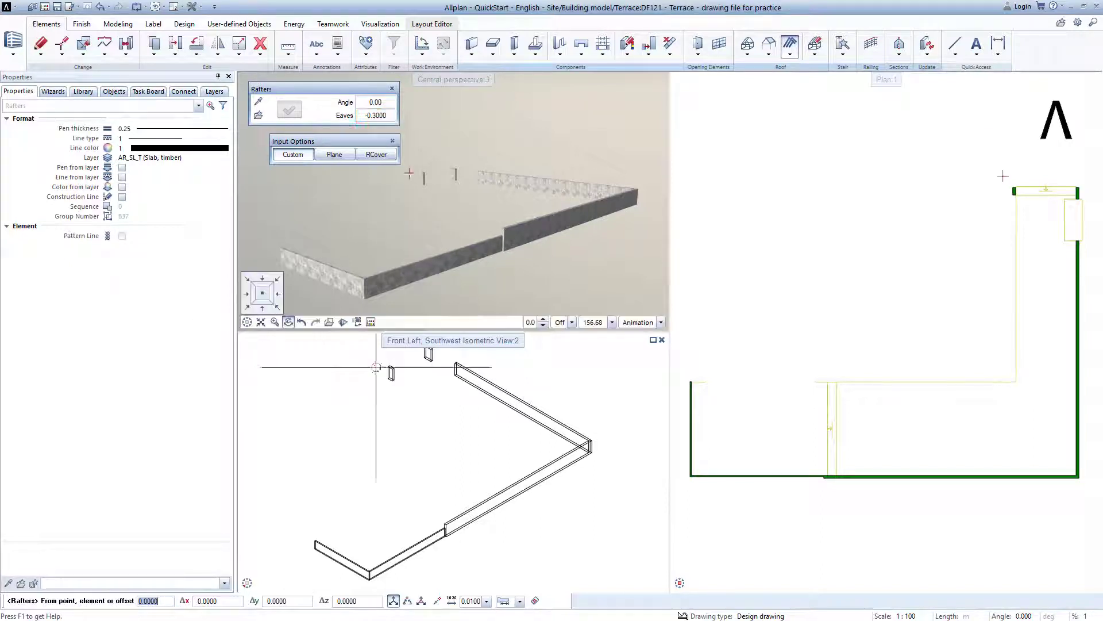
{"action": "scroll", "coordinate": [685, 388], "scroll_direction": "up", "scroll_amount": 2}
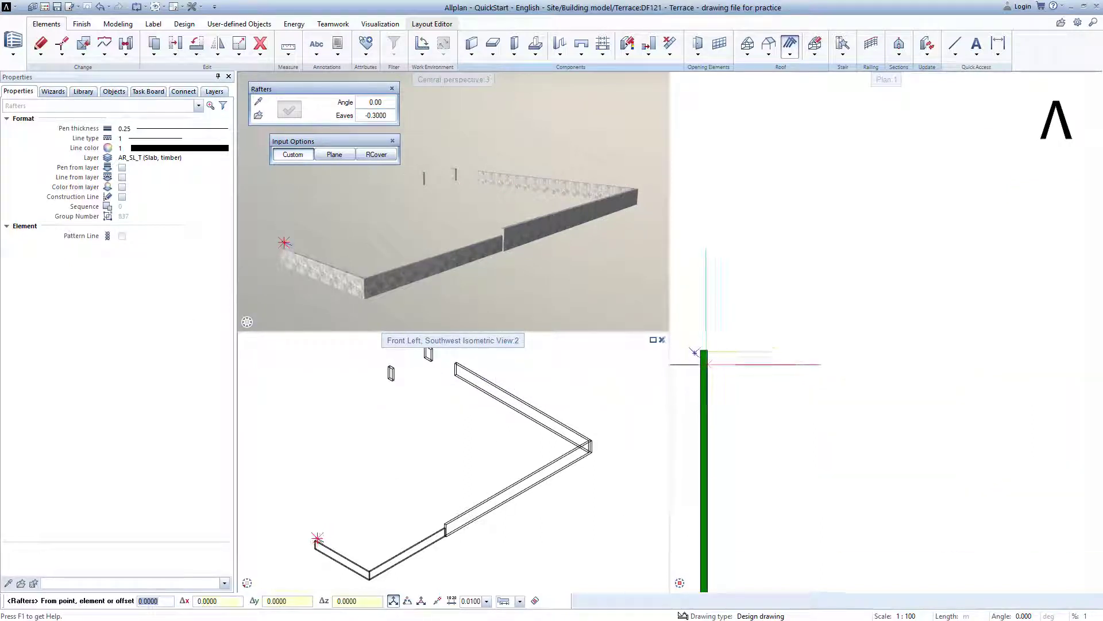
{"action": "scroll", "coordinate": [707, 361], "scroll_direction": "up", "scroll_amount": 1}
{"action": "left_click", "coordinate": [699, 333]}
{"action": "scroll", "coordinate": [783, 437], "scroll_direction": "down", "scroll_amount": 2}
{"action": "scroll", "coordinate": [963, 448], "scroll_direction": "up", "scroll_amount": 3}
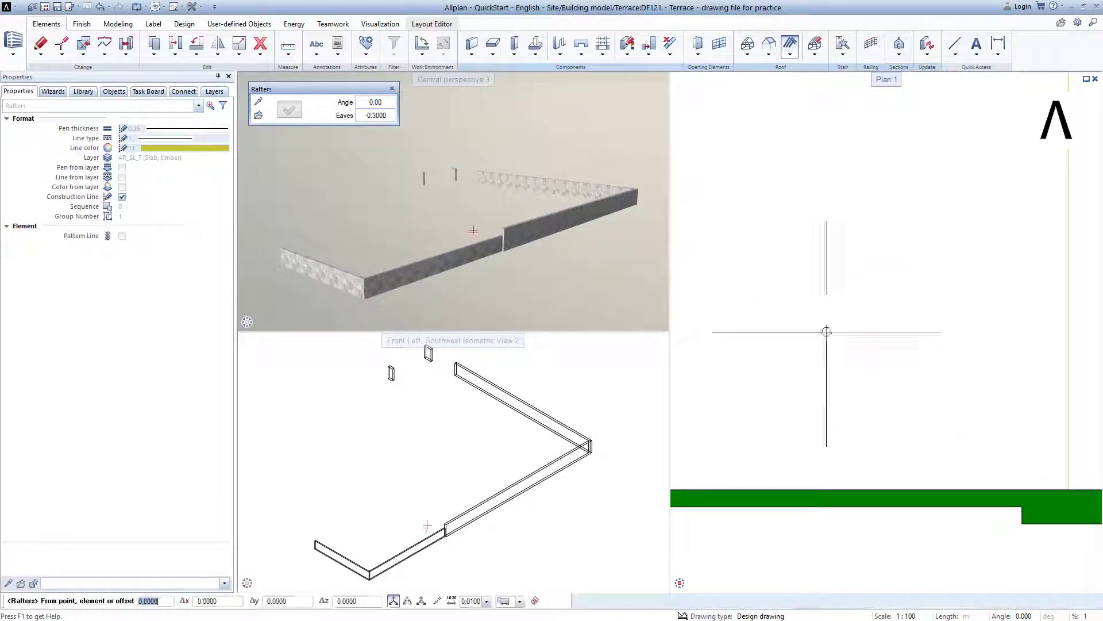
{"action": "scroll", "coordinate": [826, 332], "scroll_direction": "down", "scroll_amount": 3}
{"action": "middle_click_drag", "start_coordinate": [826, 333], "coordinate": [936, 377]}
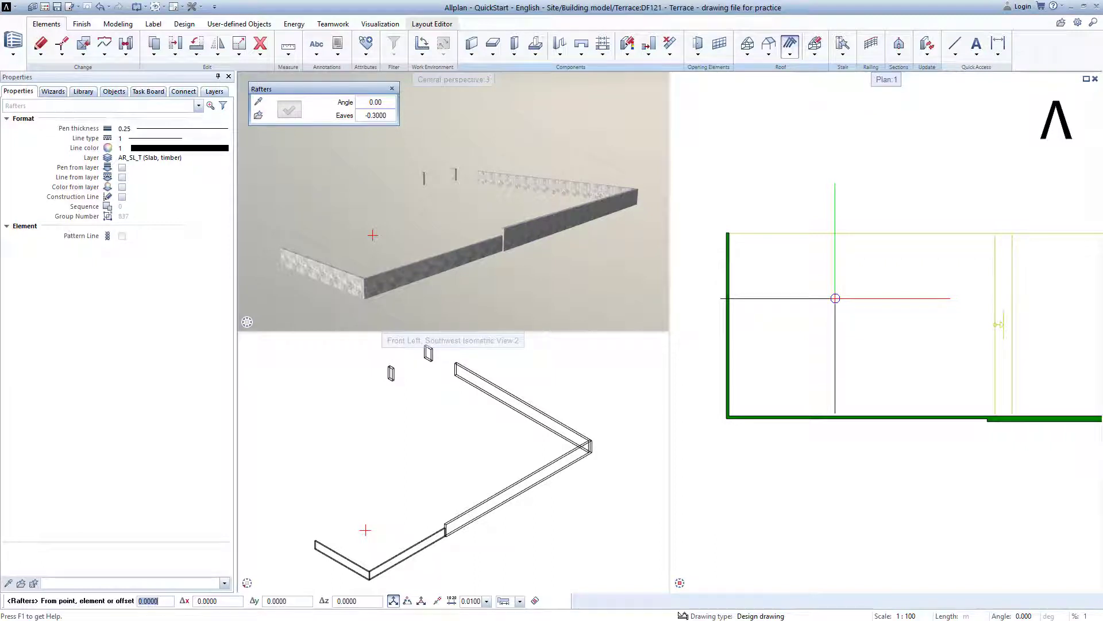
{"action": "left_click", "coordinate": [741, 316]}
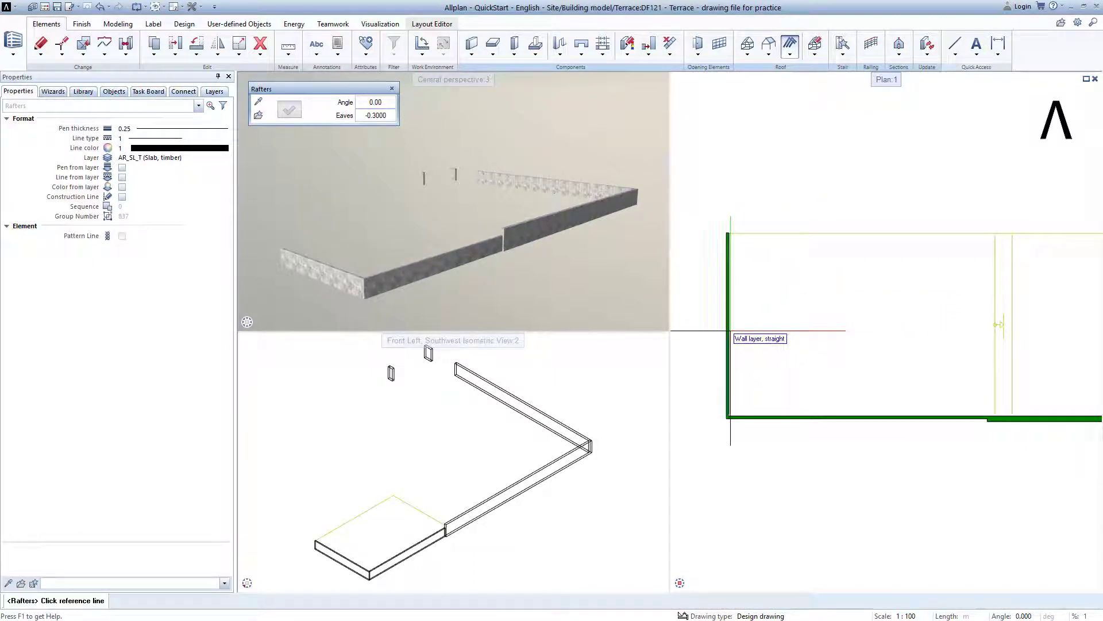
{"action": "scroll", "coordinate": [735, 320], "scroll_direction": "up", "scroll_amount": 2}
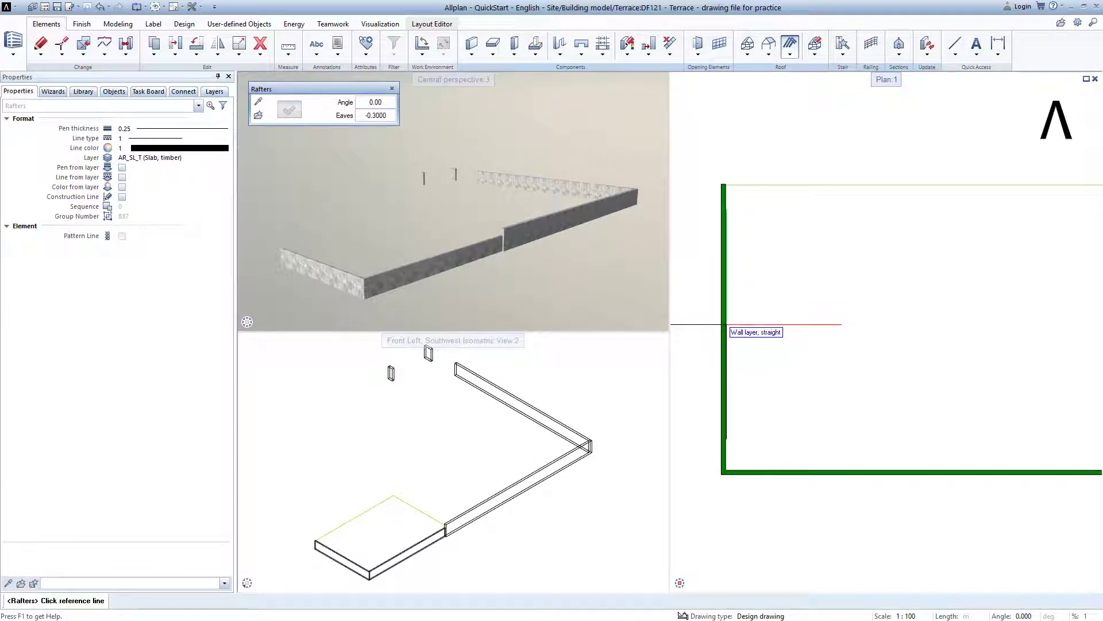
{"action": "left_click", "coordinate": [725, 325]}
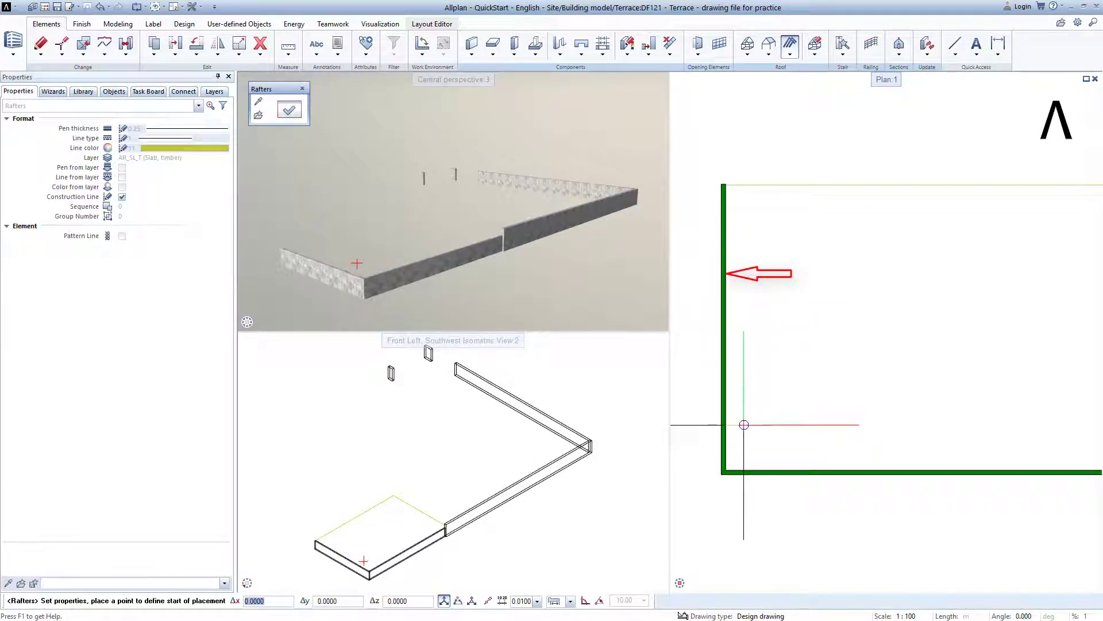
{"action": "scroll", "coordinate": [737, 436], "scroll_direction": "up", "scroll_amount": 1}
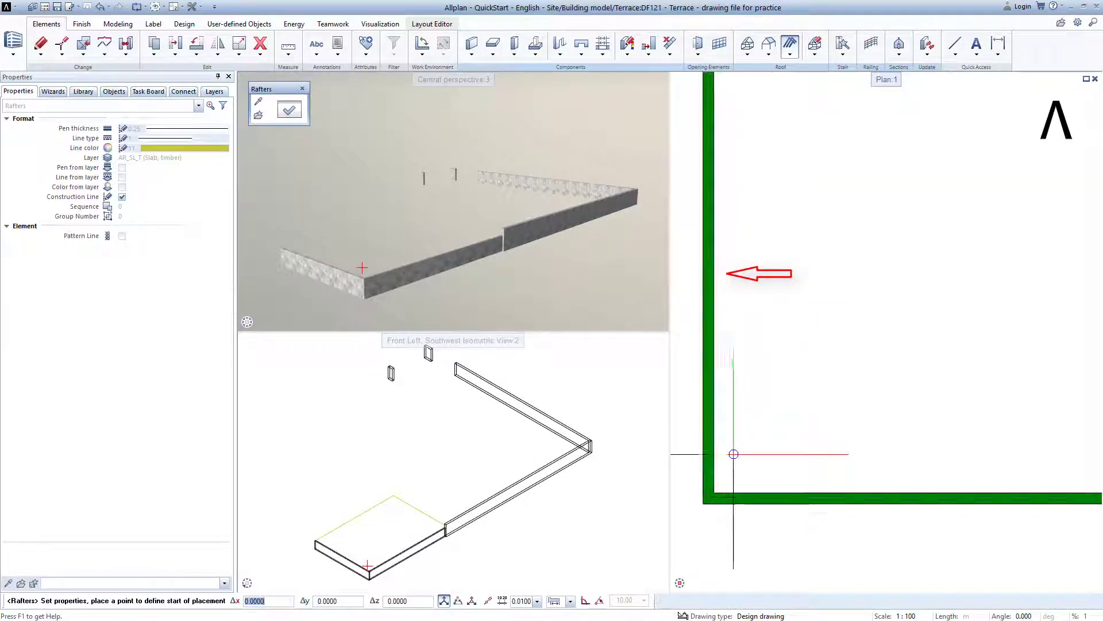
{"action": "left_click", "coordinate": [715, 494]}
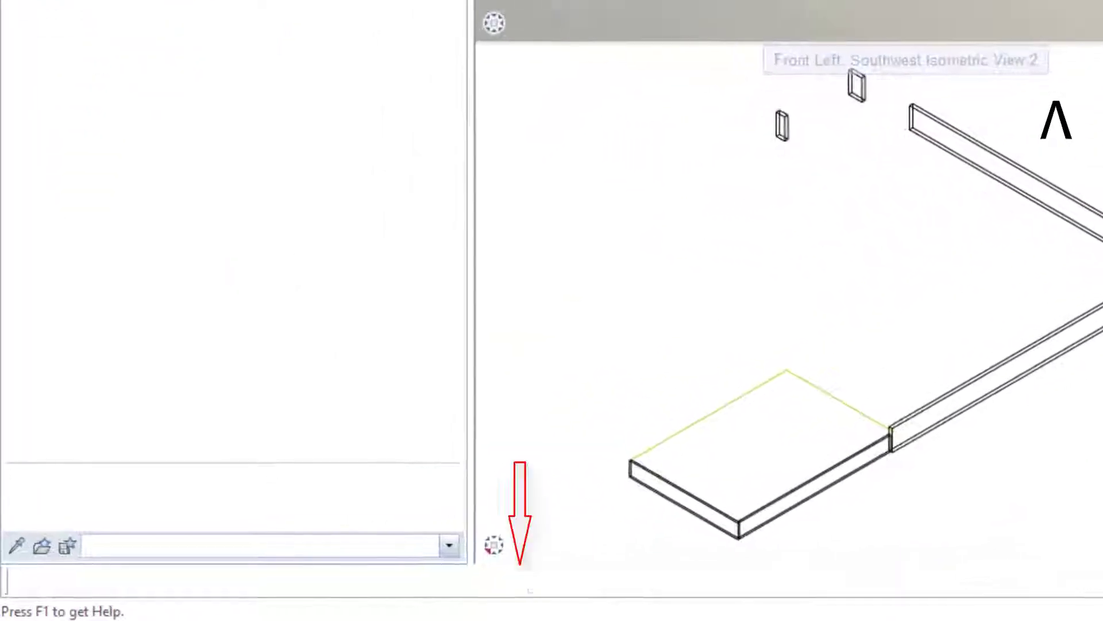
{"action": "key", "text": "Return"}
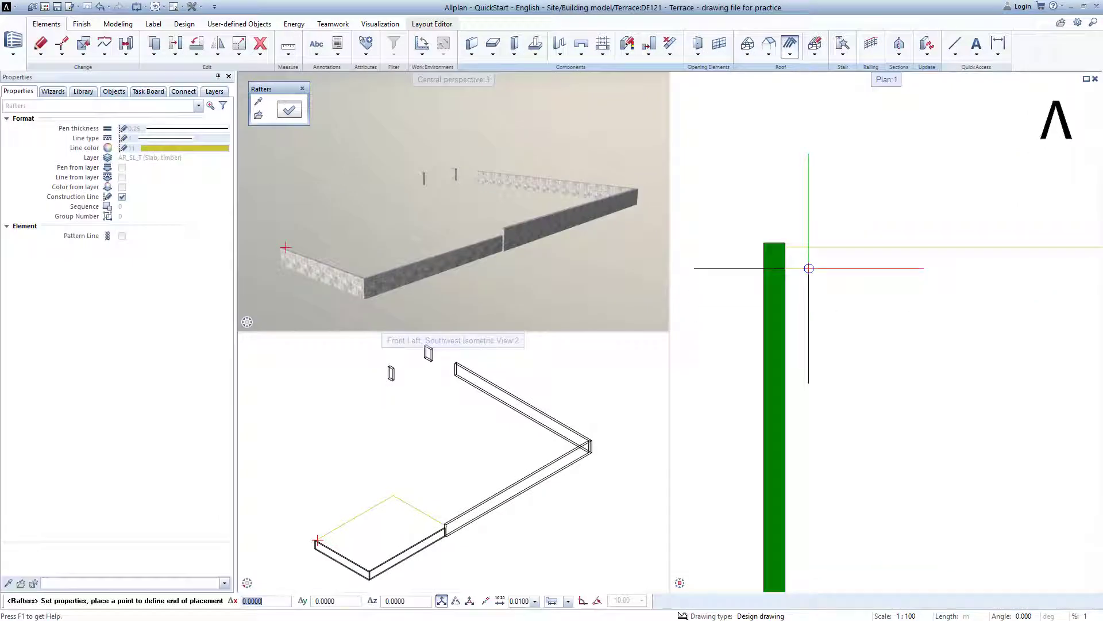
{"action": "scroll", "coordinate": [809, 268], "scroll_direction": "up", "scroll_amount": 3}
{"action": "left_click", "coordinate": [760, 235]}
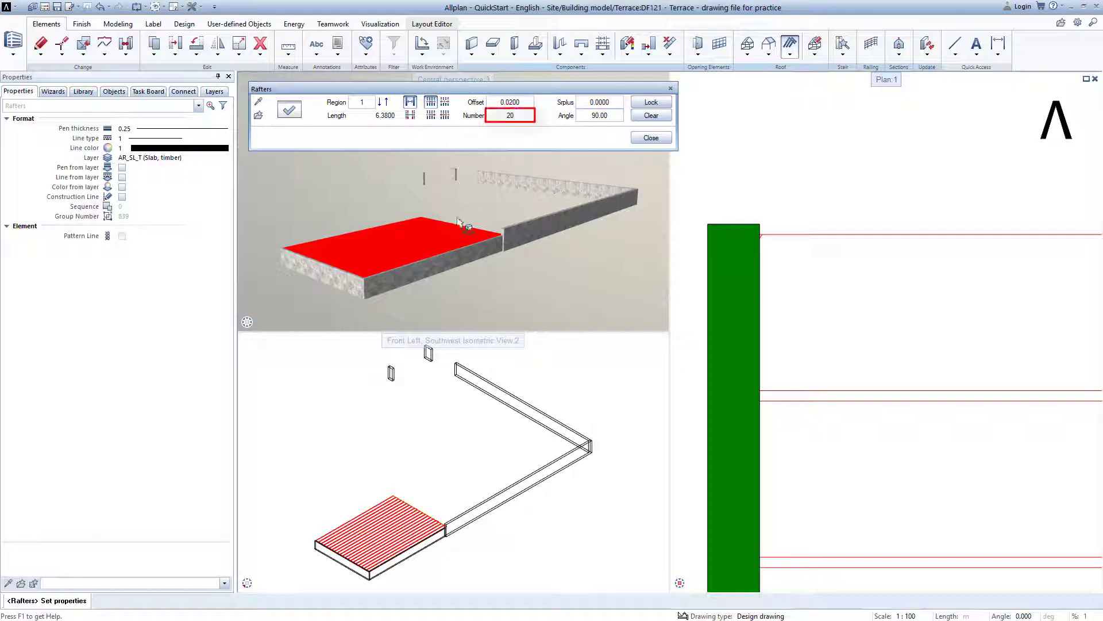
{"action": "left_click", "coordinate": [650, 140]}
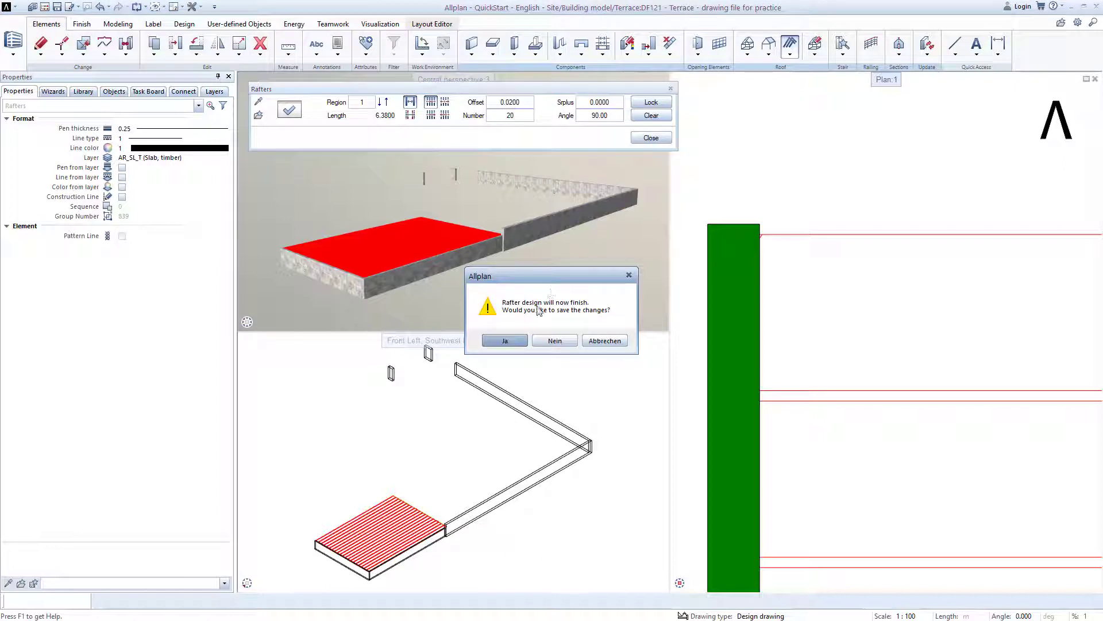
{"action": "left_click", "coordinate": [506, 341]}
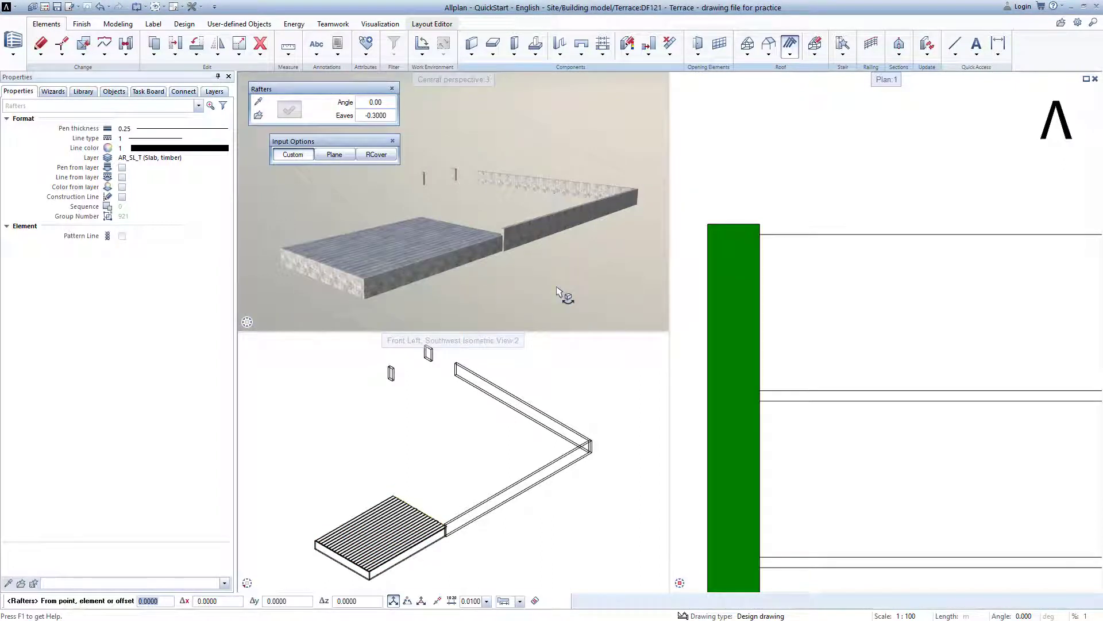
{"action": "key", "text": "Escape"}
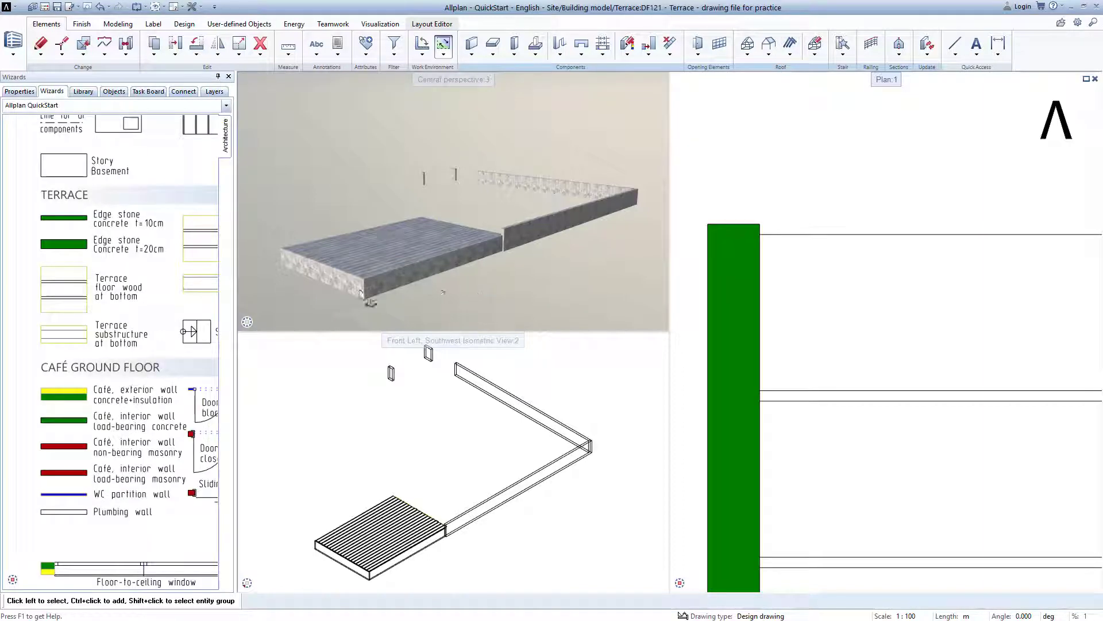
{"action": "scroll", "coordinate": [364, 286], "scroll_direction": "up", "scroll_amount": 2}
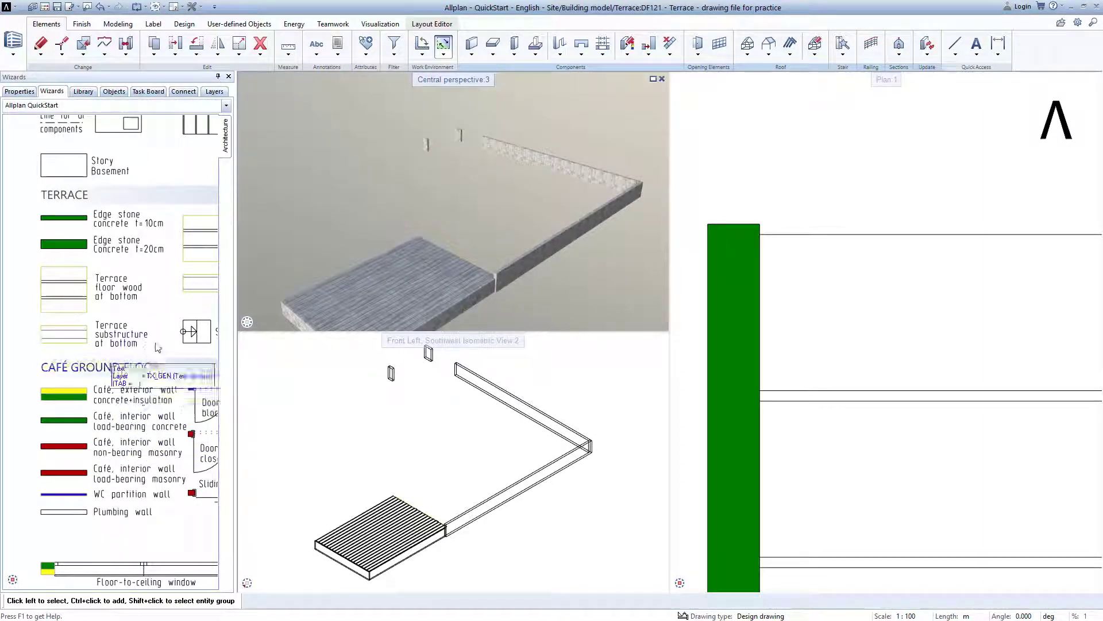
{"action": "scroll", "coordinate": [90, 355], "scroll_direction": "up", "scroll_amount": 2}
{"action": "scroll", "coordinate": [136, 253], "scroll_direction": "up", "scroll_amount": 2}
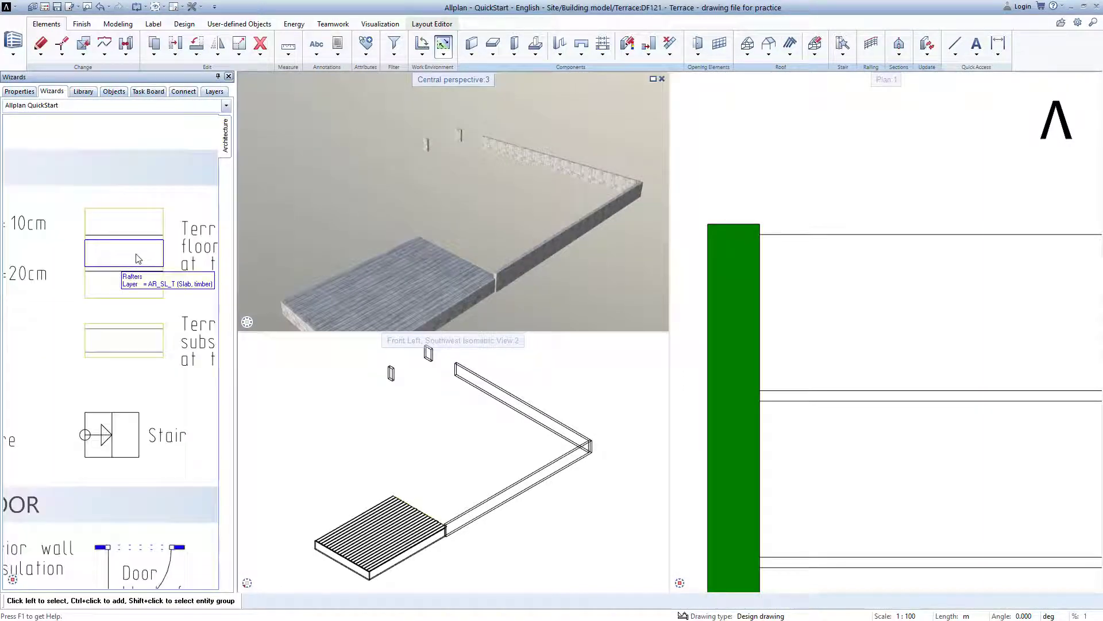
- Restart the Terrace floor wood component with 0 eaves on the long terrace strip
{"action": "double_click", "coordinate": [134, 213]}
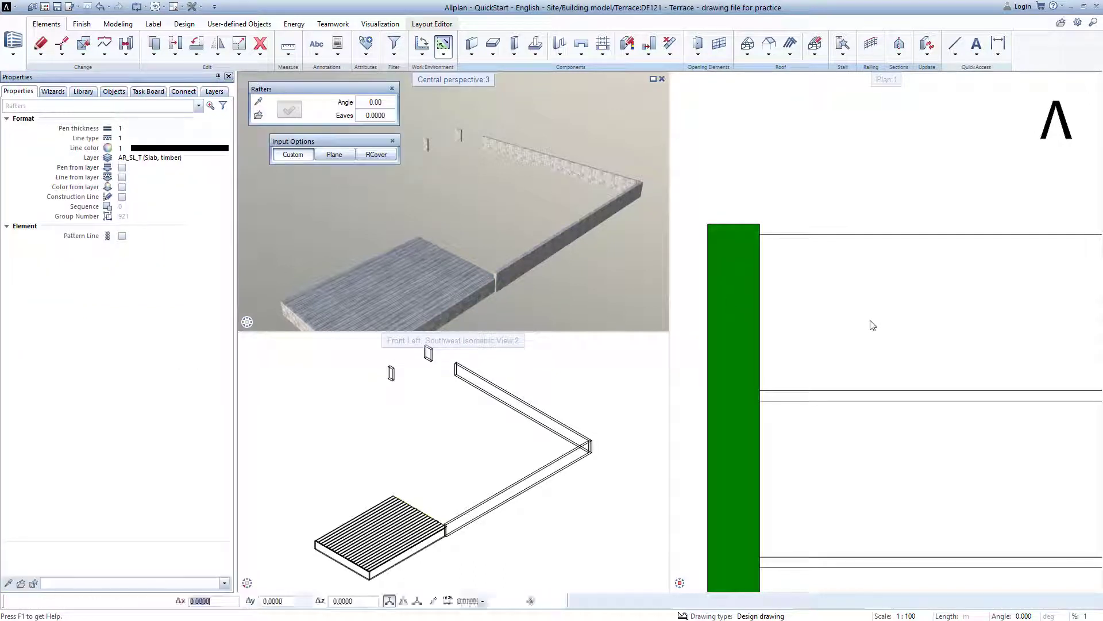
{"action": "scroll", "coordinate": [877, 327], "scroll_direction": "down", "scroll_amount": 3}
{"action": "scroll", "coordinate": [877, 328], "scroll_direction": "down", "scroll_amount": 2}
{"action": "scroll", "coordinate": [884, 334], "scroll_direction": "down", "scroll_amount": 2}
{"action": "scroll", "coordinate": [893, 340], "scroll_direction": "down", "scroll_amount": 2}
{"action": "scroll", "coordinate": [906, 353], "scroll_direction": "down", "scroll_amount": 2}
{"action": "mouse_move", "coordinate": [906, 353]}
{"action": "middle_mouse_down"}
{"action": "mouse_move", "coordinate": [850, 364]}
{"action": "mouse_move", "coordinate": [885, 380]}
{"action": "middle_mouse_up"}
{"action": "scroll", "coordinate": [830, 365], "scroll_direction": "up", "scroll_amount": 1}
{"action": "scroll", "coordinate": [866, 365], "scroll_direction": "up", "scroll_amount": 1}
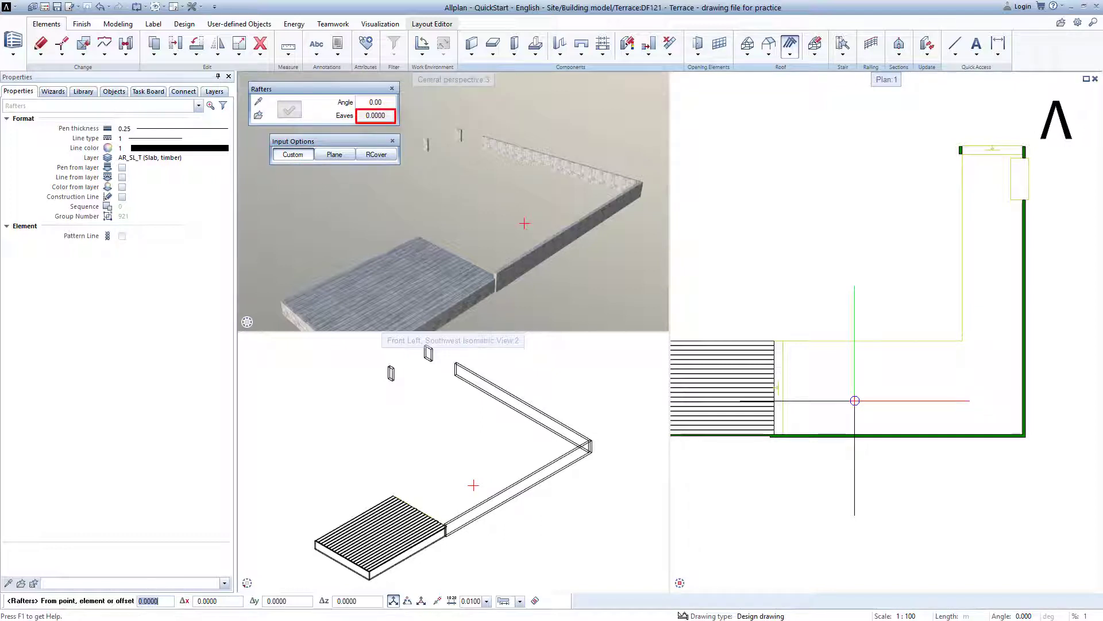
{"action": "scroll", "coordinate": [802, 414], "scroll_direction": "up", "scroll_amount": 2}
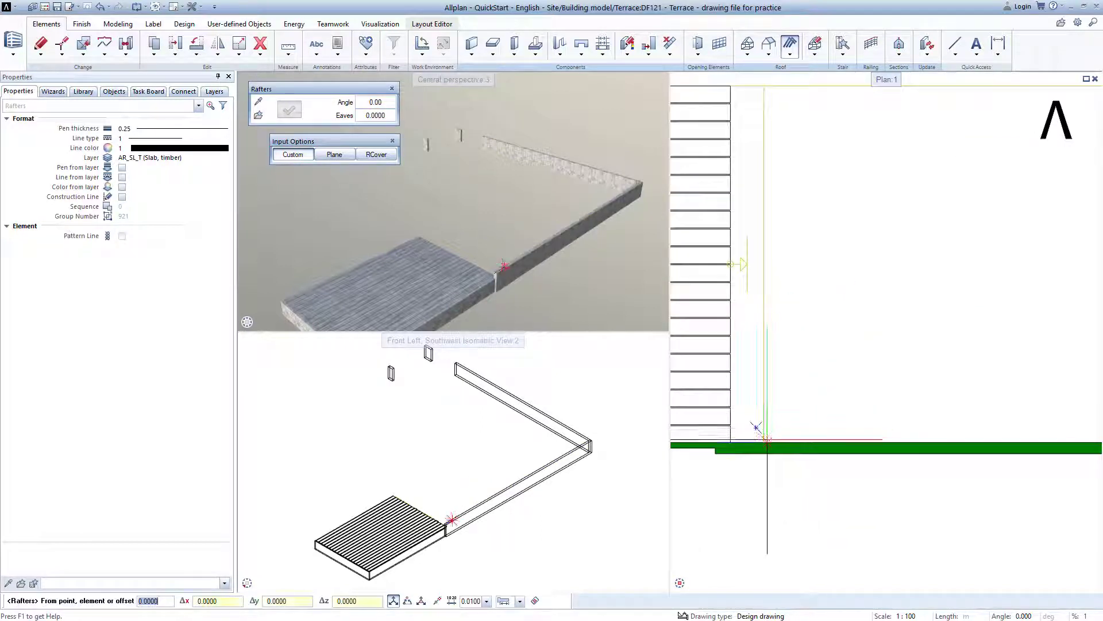
{"action": "left_click", "coordinate": [763, 443]}
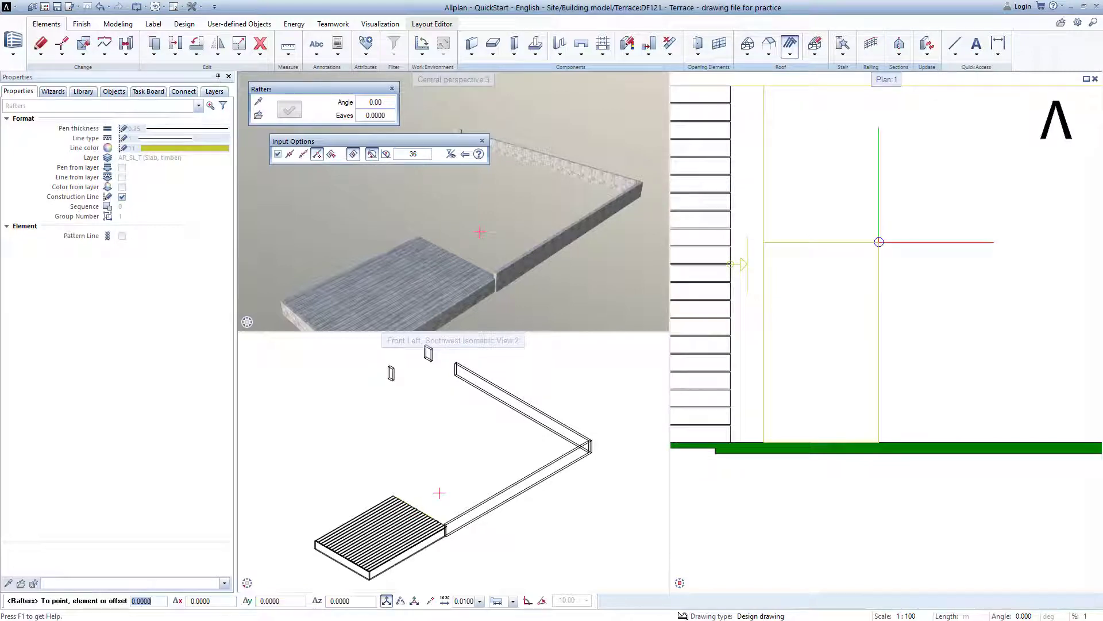
{"action": "key", "text": "Escape"}
{"action": "key", "text": "Escape"}
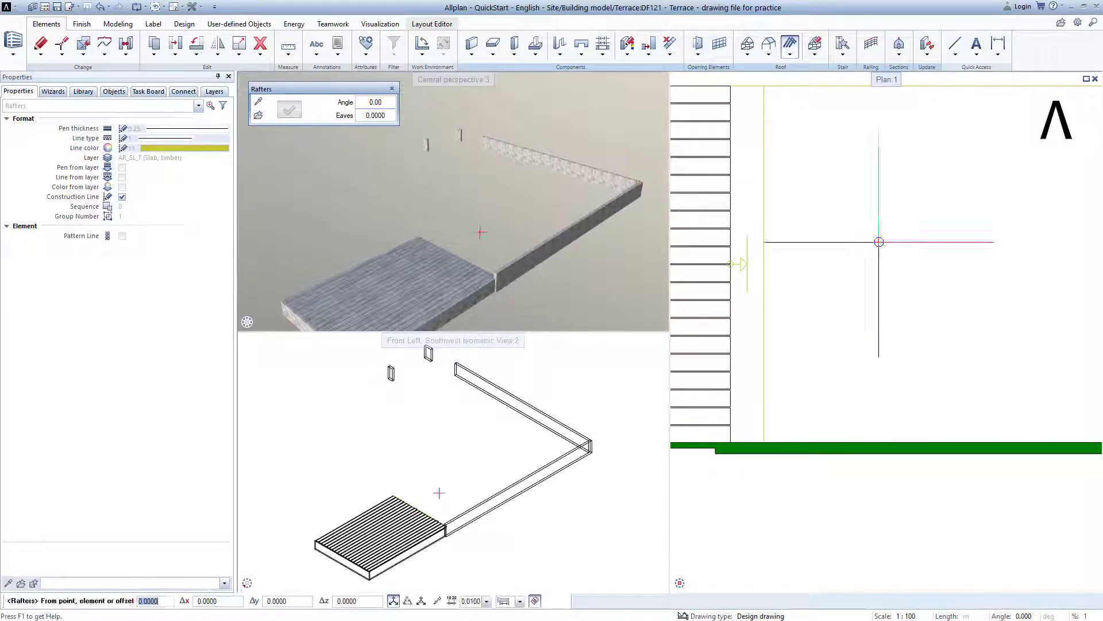
- Lay 59 decking boards on the long slab, from the corner along the wall, and save
{"action": "left_click", "coordinate": [874, 249]}
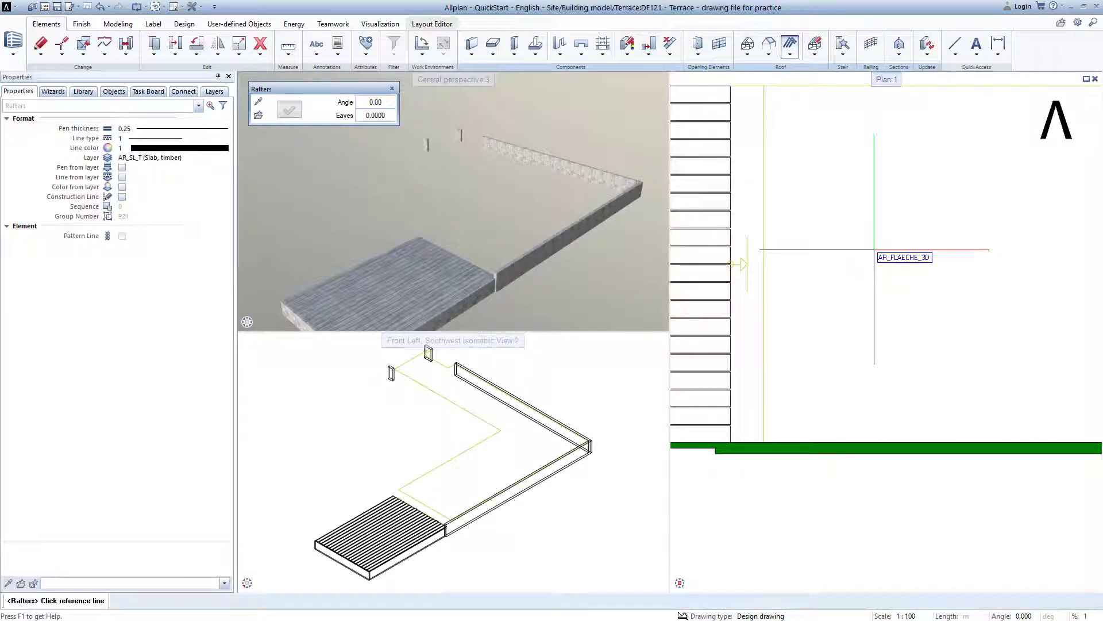
{"action": "scroll", "coordinate": [875, 249], "scroll_direction": "down", "scroll_amount": 2}
{"action": "scroll", "coordinate": [875, 255], "scroll_direction": "down", "scroll_amount": 1}
{"action": "scroll", "coordinate": [880, 266], "scroll_direction": "down", "scroll_amount": 1}
{"action": "scroll", "coordinate": [905, 272], "scroll_direction": "down", "scroll_amount": 1}
{"action": "scroll", "coordinate": [813, 276], "scroll_direction": "up", "scroll_amount": 2}
{"action": "scroll", "coordinate": [802, 258], "scroll_direction": "up", "scroll_amount": 1}
{"action": "left_click", "coordinate": [804, 259]}
{"action": "scroll", "coordinate": [880, 279], "scroll_direction": "down", "scroll_amount": 2}
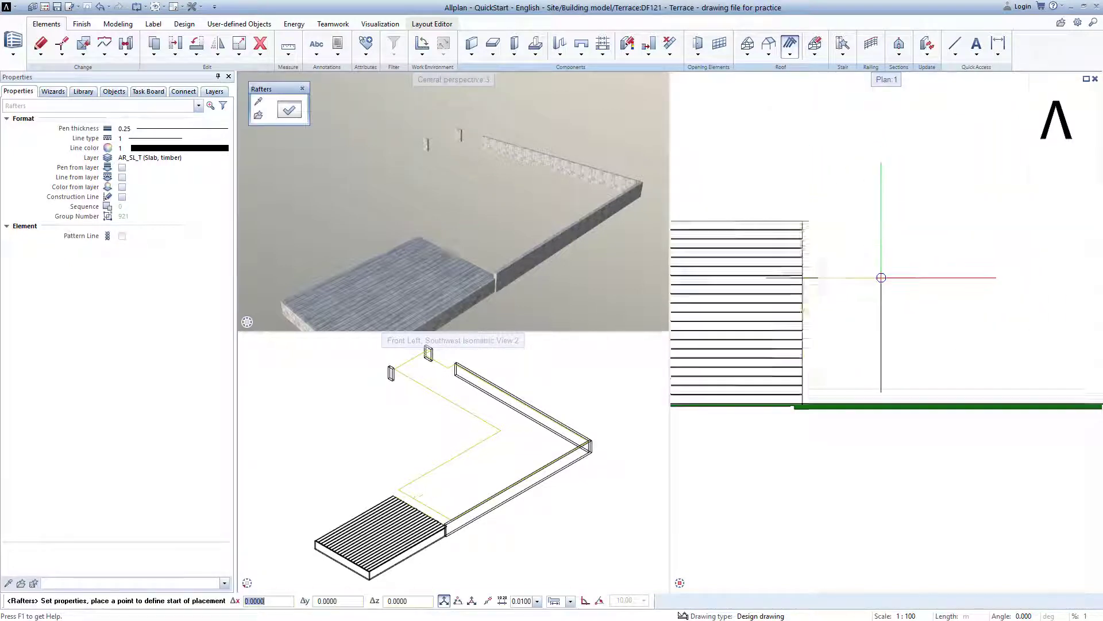
{"action": "scroll", "coordinate": [856, 288], "scroll_direction": "down", "scroll_amount": 1}
{"action": "scroll", "coordinate": [906, 293], "scroll_direction": "up", "scroll_amount": 2}
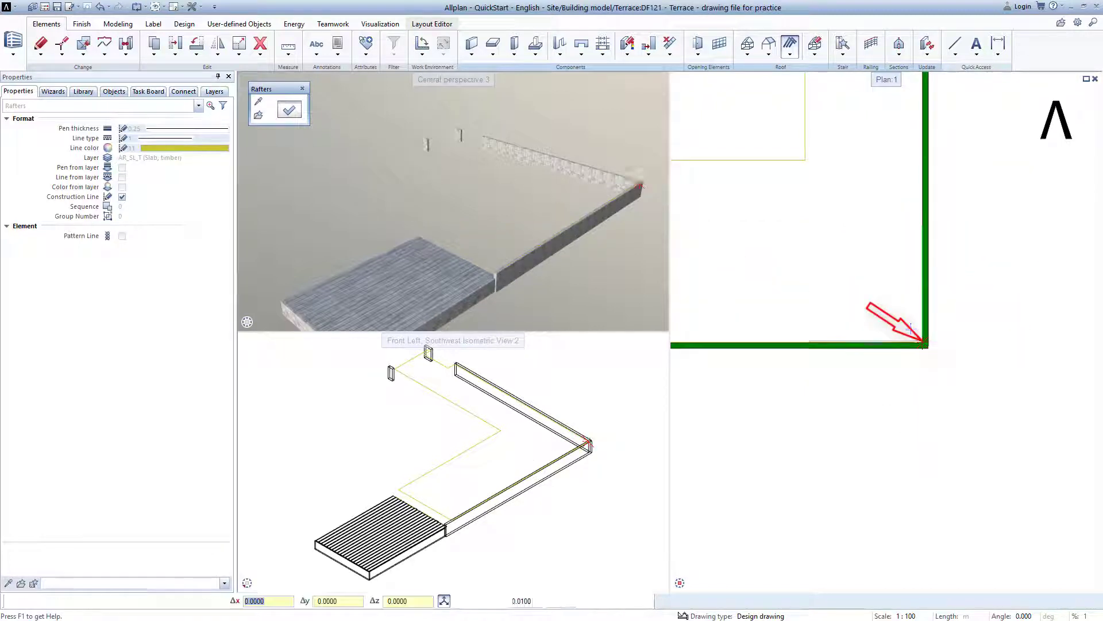
{"action": "left_click", "coordinate": [922, 343]}
{"action": "scroll", "coordinate": [892, 284], "scroll_direction": "down", "scroll_amount": 1}
{"action": "scroll", "coordinate": [874, 227], "scroll_direction": "up", "scroll_amount": 2}
{"action": "scroll", "coordinate": [900, 233], "scroll_direction": "up", "scroll_amount": 1}
{"action": "left_click", "coordinate": [912, 273]}
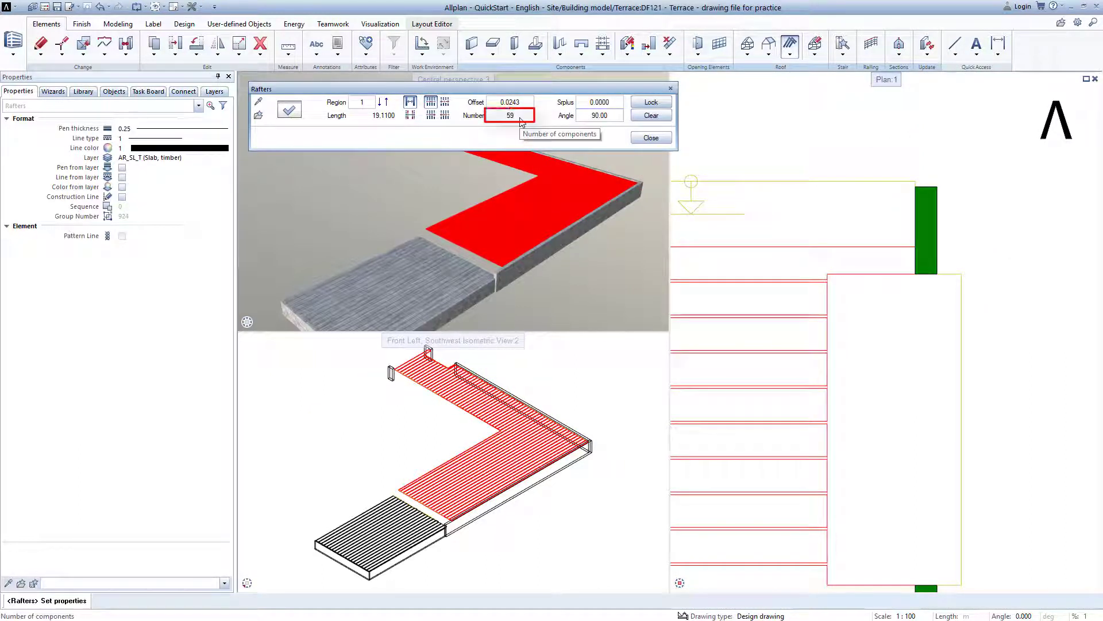
{"action": "left_click", "coordinate": [653, 140]}
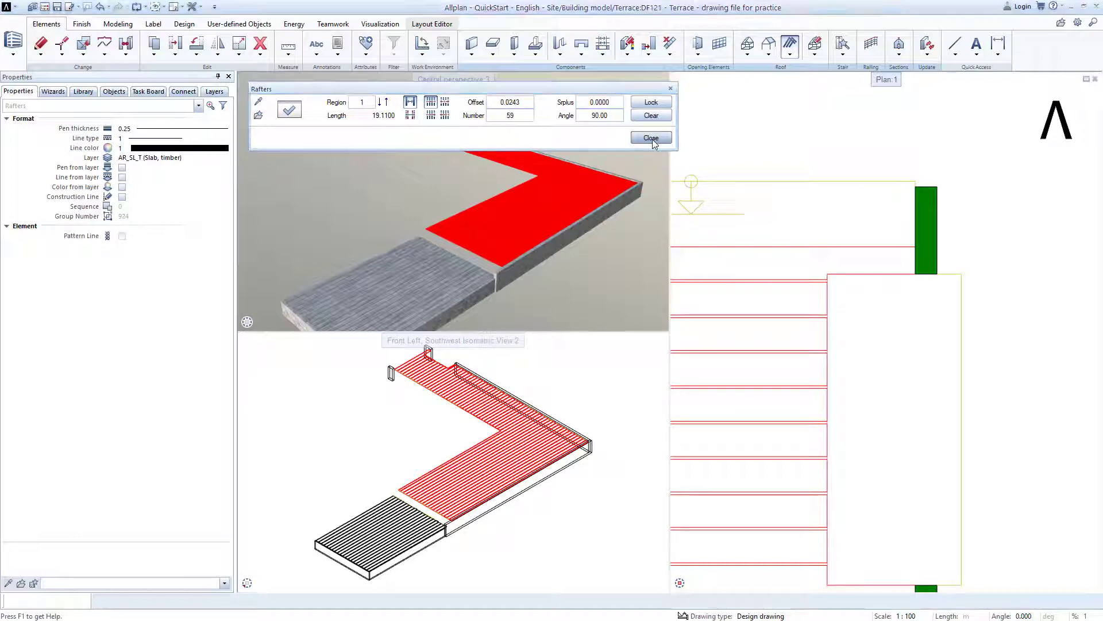
{"action": "left_click", "coordinate": [517, 341]}
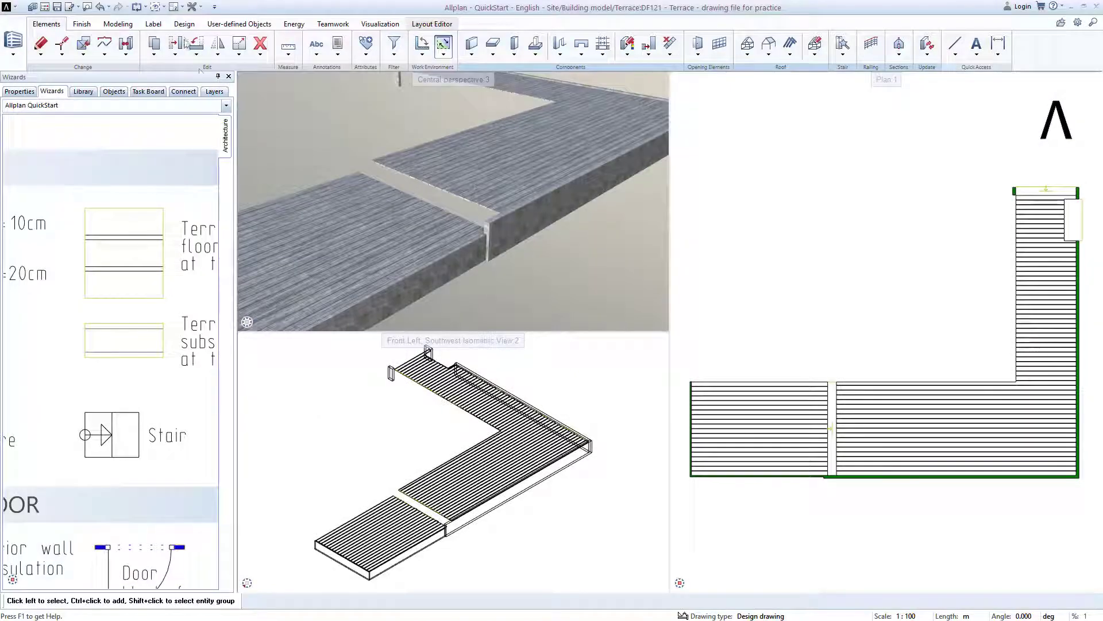
- Switch to one viewport, orbit the decked terrace in 3D, then keep only the plan
{"action": "left_click", "coordinate": [181, 8]}
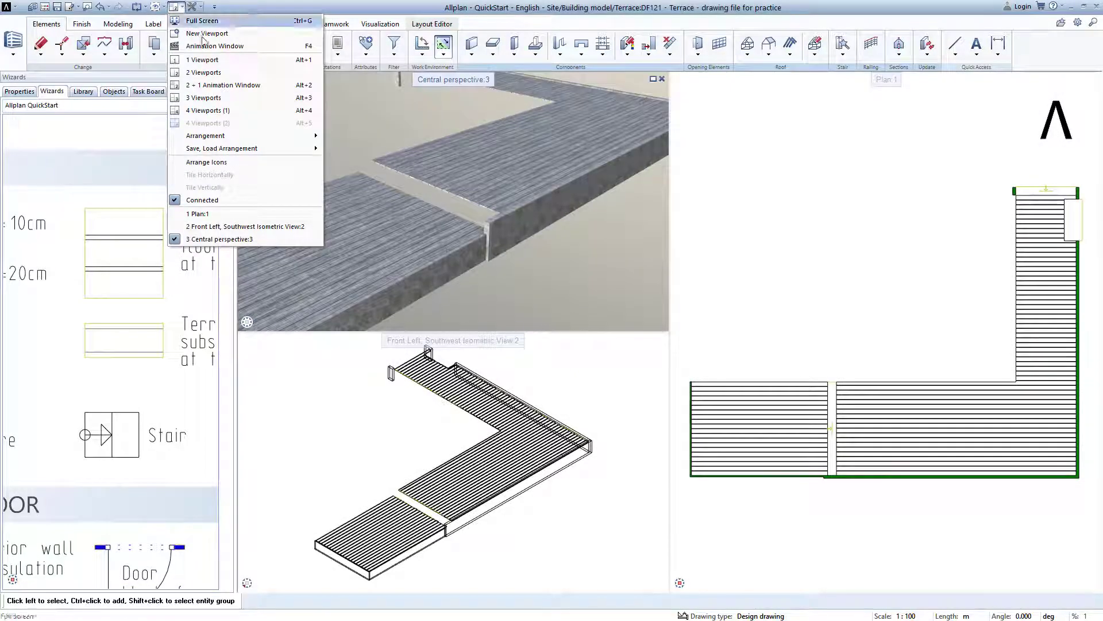
{"action": "left_click", "coordinate": [240, 58]}
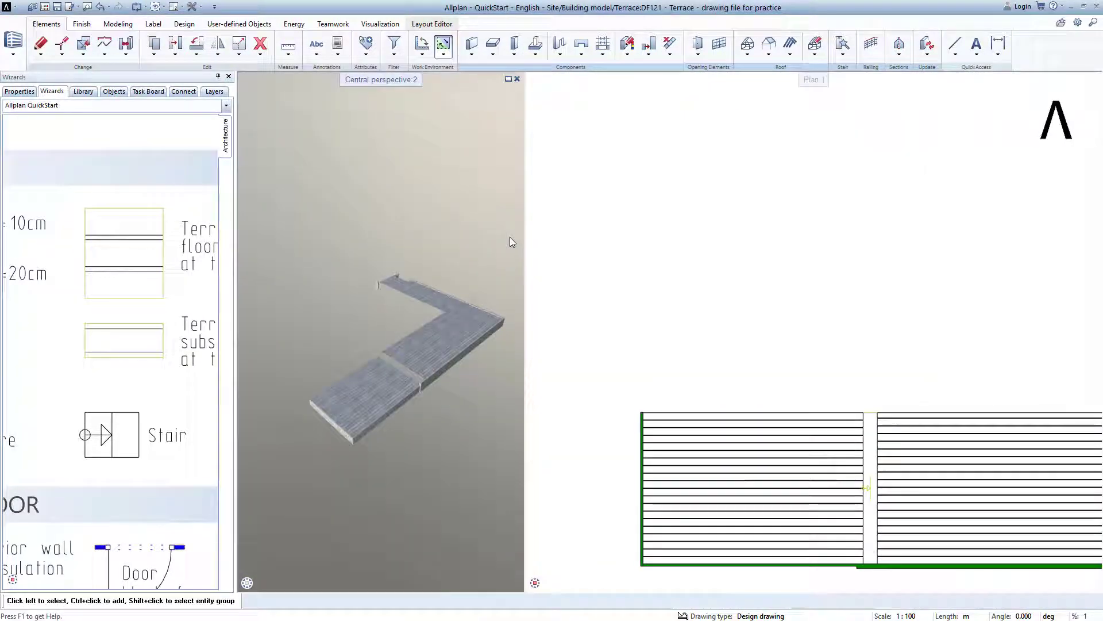
{"action": "mouse_move", "coordinate": [509, 241]}
{"action": "left_mouse_down"}
{"action": "mouse_move", "coordinate": [423, 249]}
{"action": "mouse_move", "coordinate": [369, 262]}
{"action": "mouse_move", "coordinate": [365, 274]}
{"action": "left_mouse_up"}
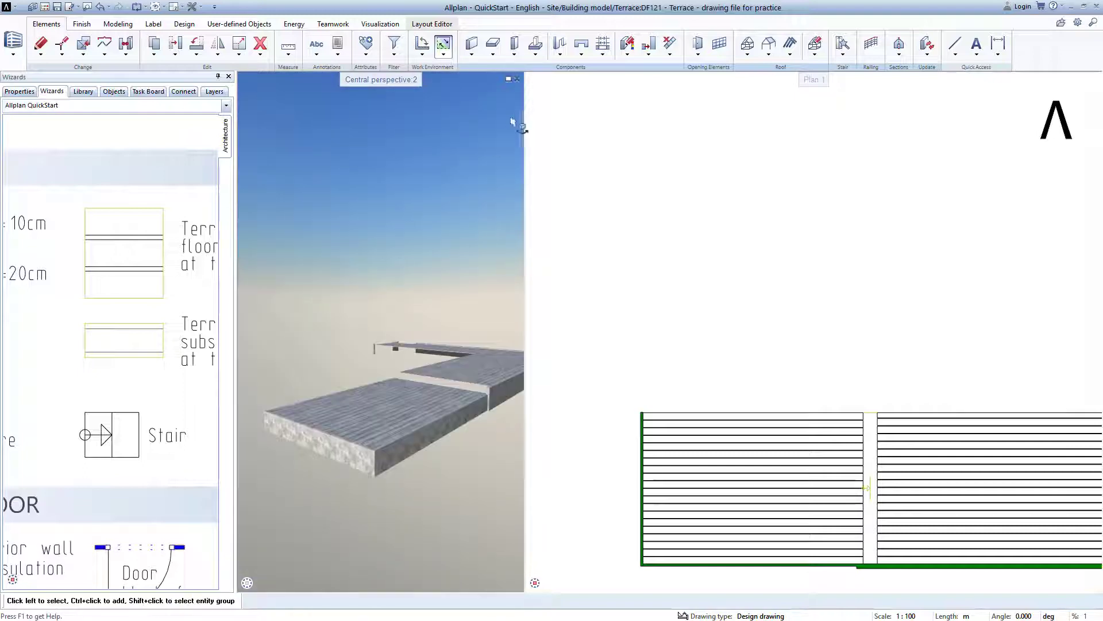
{"action": "left_click", "coordinate": [514, 80]}
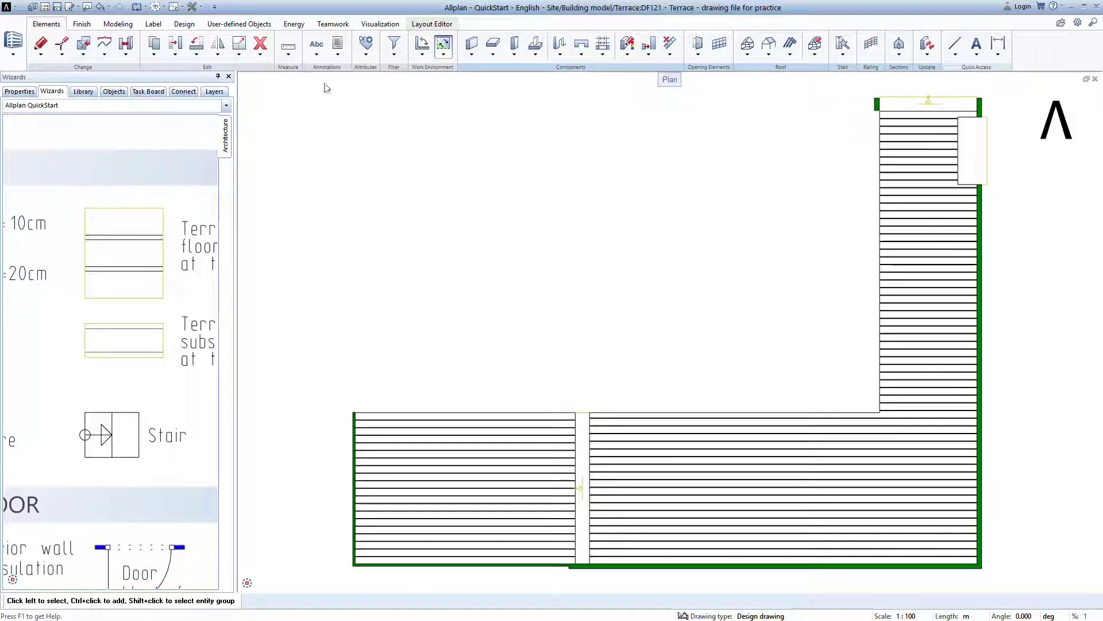
{"action": "left_click", "coordinate": [176, 7]}
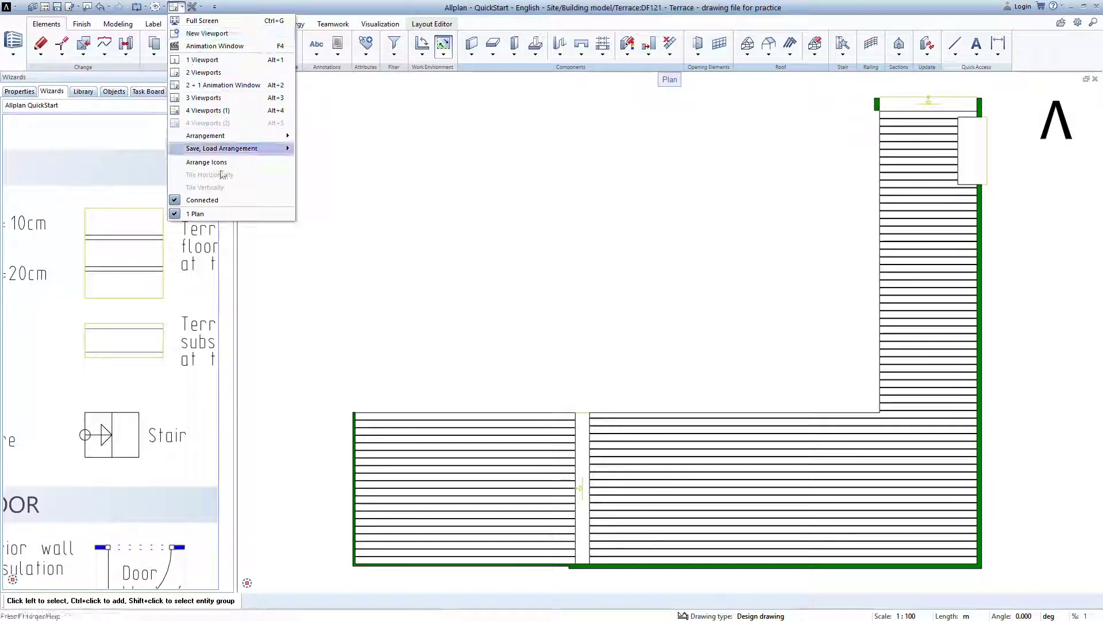
{"action": "left_click", "coordinate": [244, 204]}
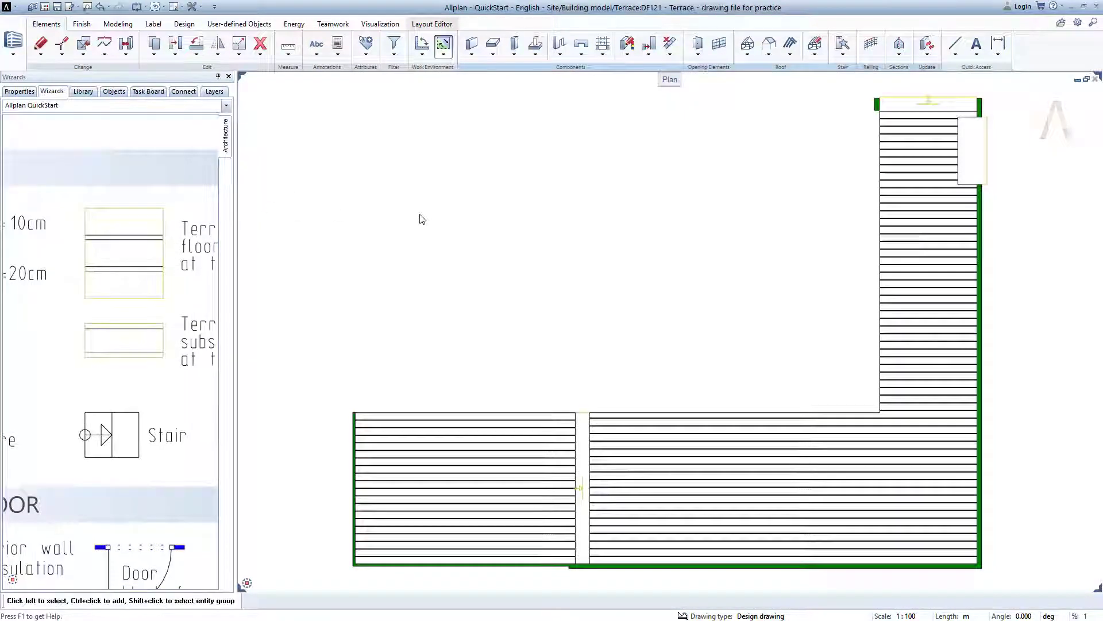
{"action": "key", "text": "F4"}
{"action": "middle_click_drag", "start_coordinate": [562, 198], "coordinate": [575, 395]}
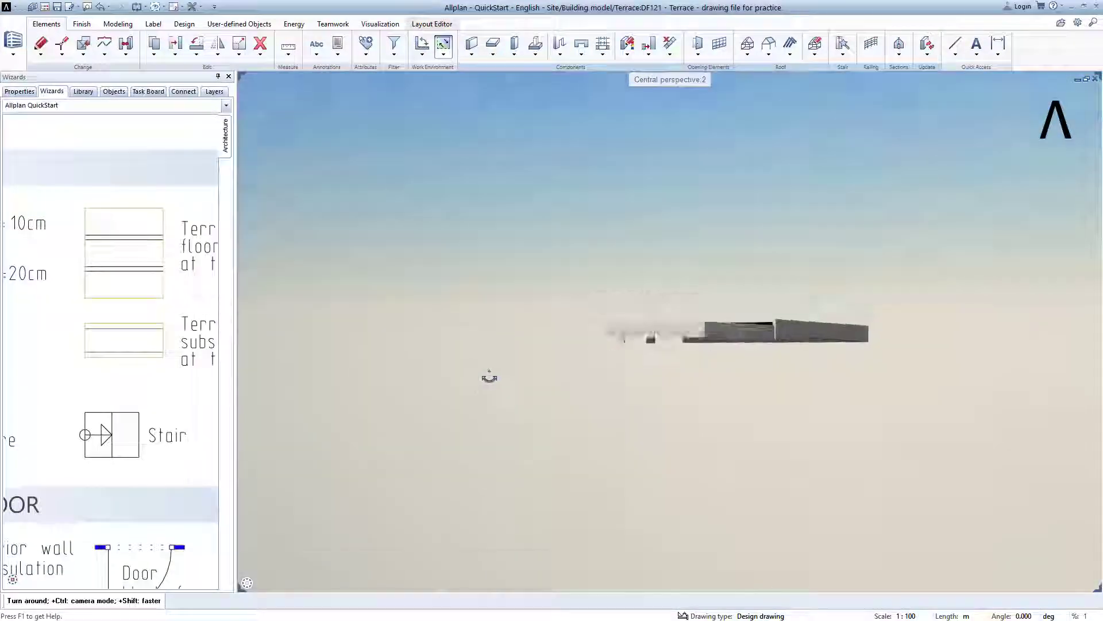
{"action": "scroll", "coordinate": [715, 375], "scroll_direction": "up", "scroll_amount": 2}
{"action": "scroll", "coordinate": [730, 343], "scroll_direction": "up", "scroll_amount": 3}
{"action": "scroll", "coordinate": [649, 327], "scroll_direction": "up", "scroll_amount": 2}
{"action": "mouse_move", "coordinate": [649, 326]}
{"action": "middle_mouse_down"}
{"action": "mouse_move", "coordinate": [794, 251]}
{"action": "mouse_move", "coordinate": [916, 227]}
{"action": "mouse_move", "coordinate": [562, 253]}
{"action": "mouse_move", "coordinate": [888, 284]}
{"action": "mouse_move", "coordinate": [762, 260]}
{"action": "mouse_move", "coordinate": [514, 315]}
{"action": "mouse_move", "coordinate": [500, 306]}
{"action": "mouse_move", "coordinate": [534, 302]}
{"action": "middle_mouse_up"}
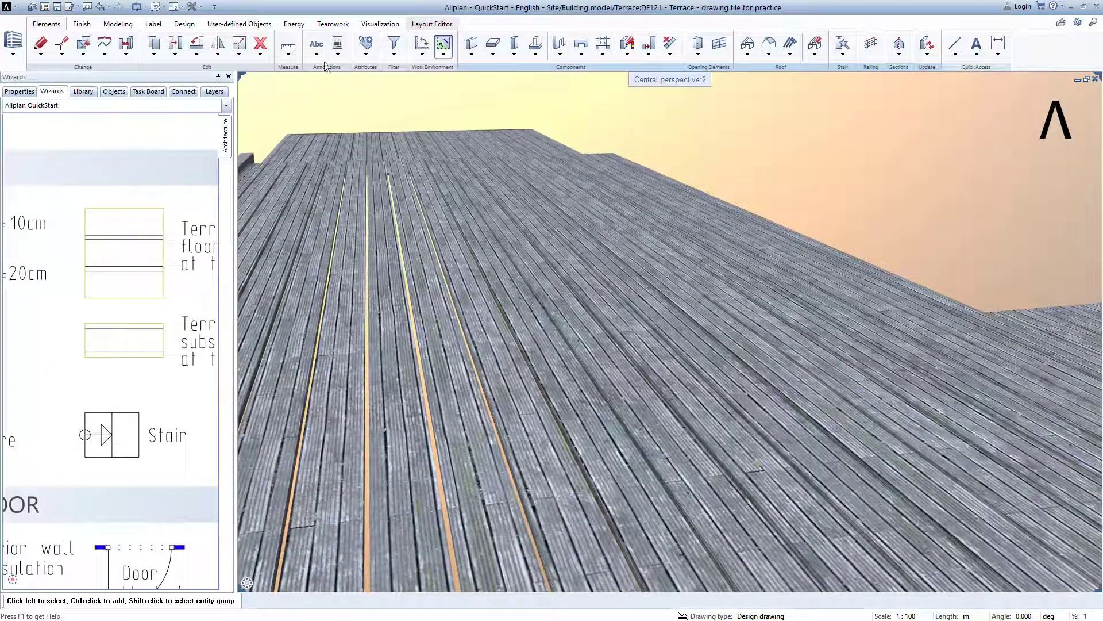
{"action": "left_click", "coordinate": [176, 7]}
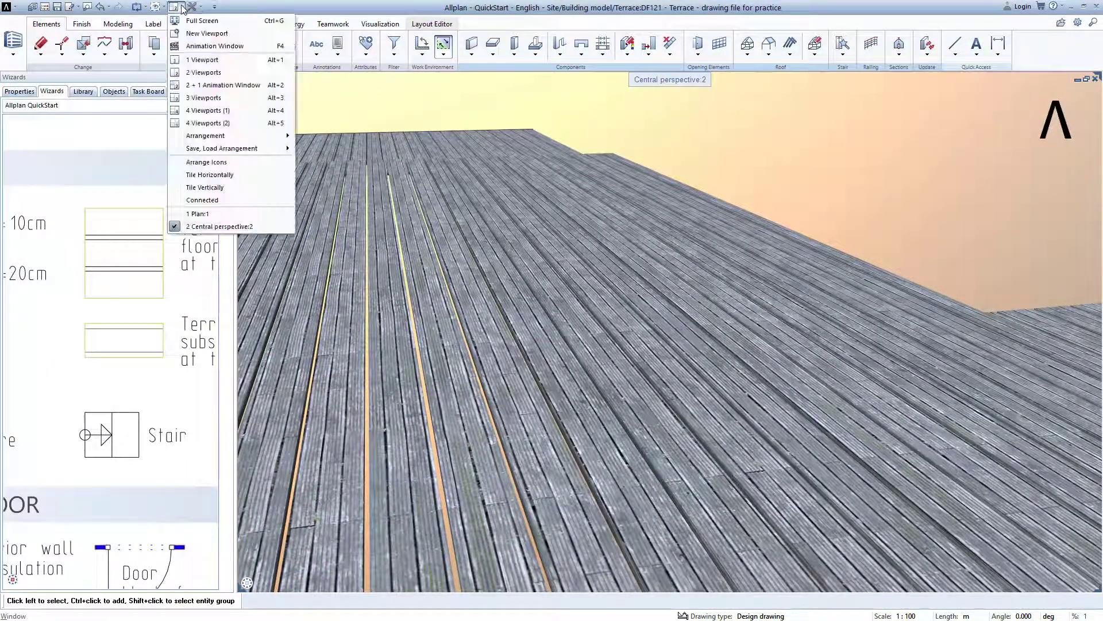
{"action": "left_click", "coordinate": [201, 214]}
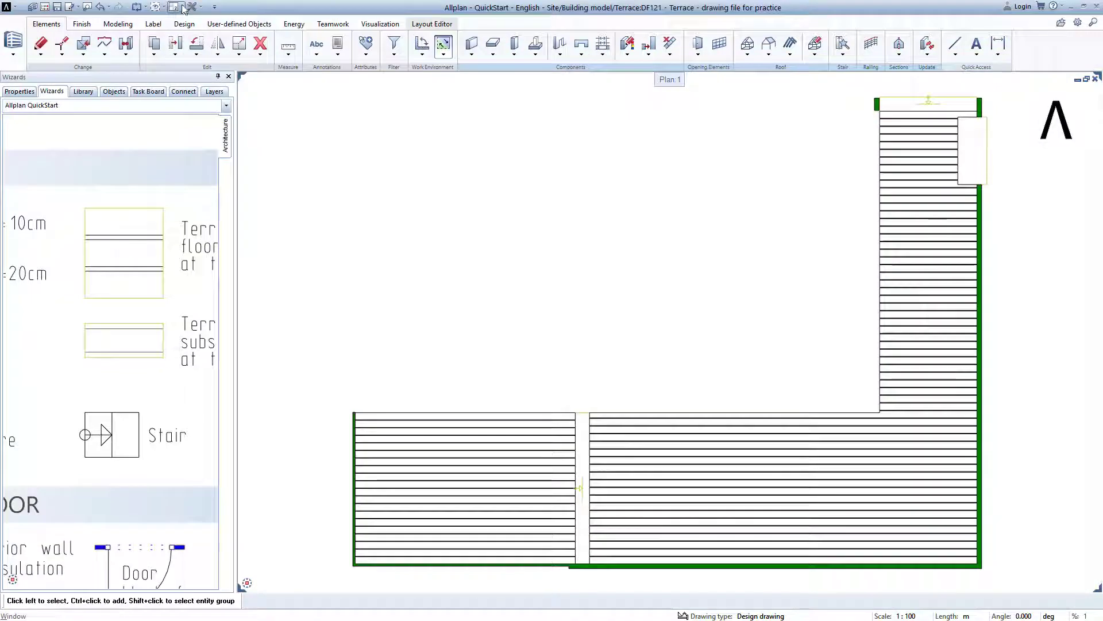
{"action": "left_click", "coordinate": [184, 7]}
{"action": "left_click", "coordinate": [222, 227]}
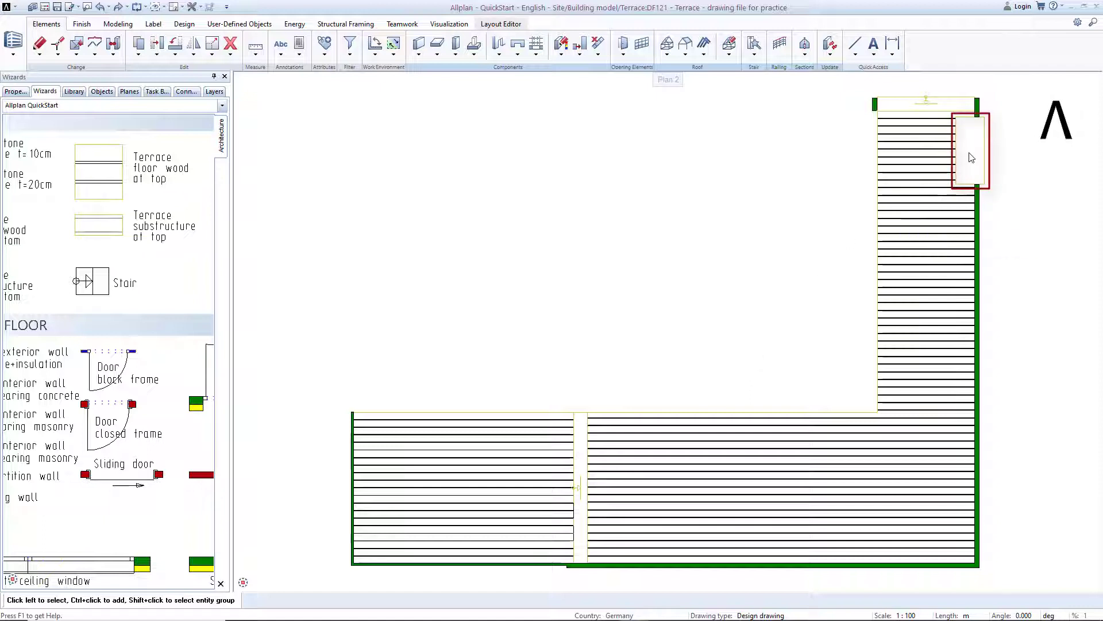
- Select the narrow strip and small top element between the deck sections, then deselect them
{"action": "left_click", "coordinate": [580, 451]}
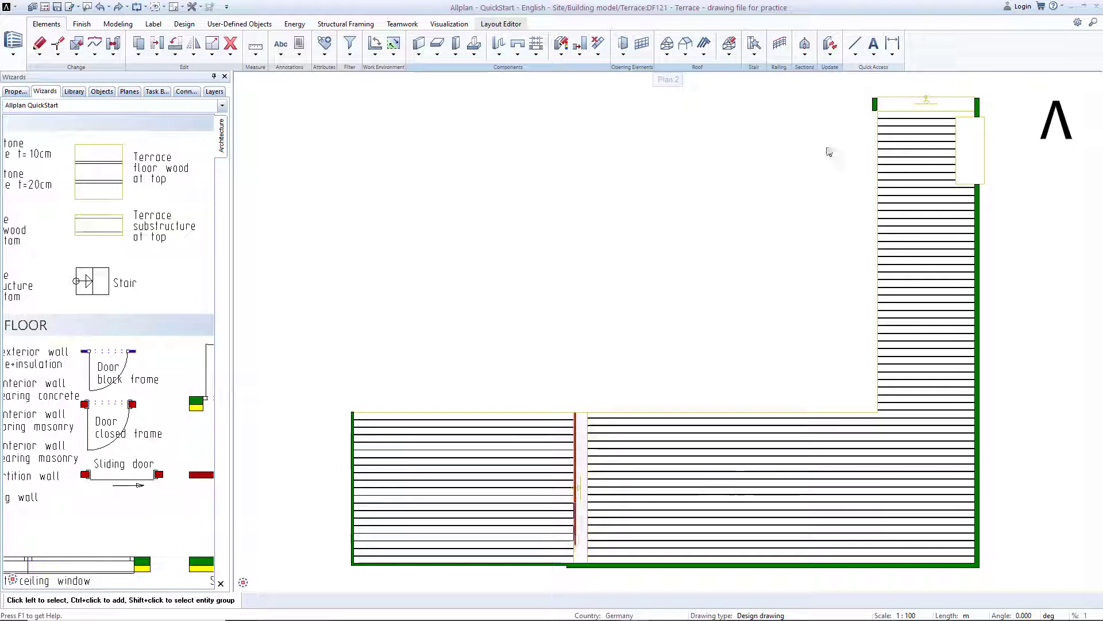
{"action": "left_click", "coordinate": [912, 109], "text": "ctrl"}
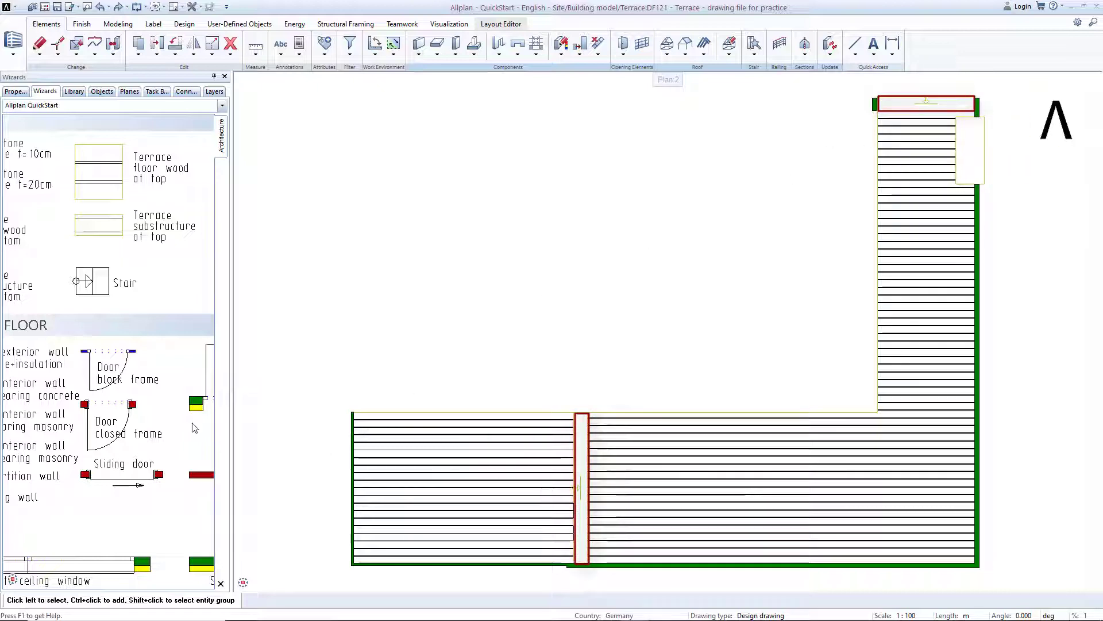
{"action": "key", "text": "Escape"}
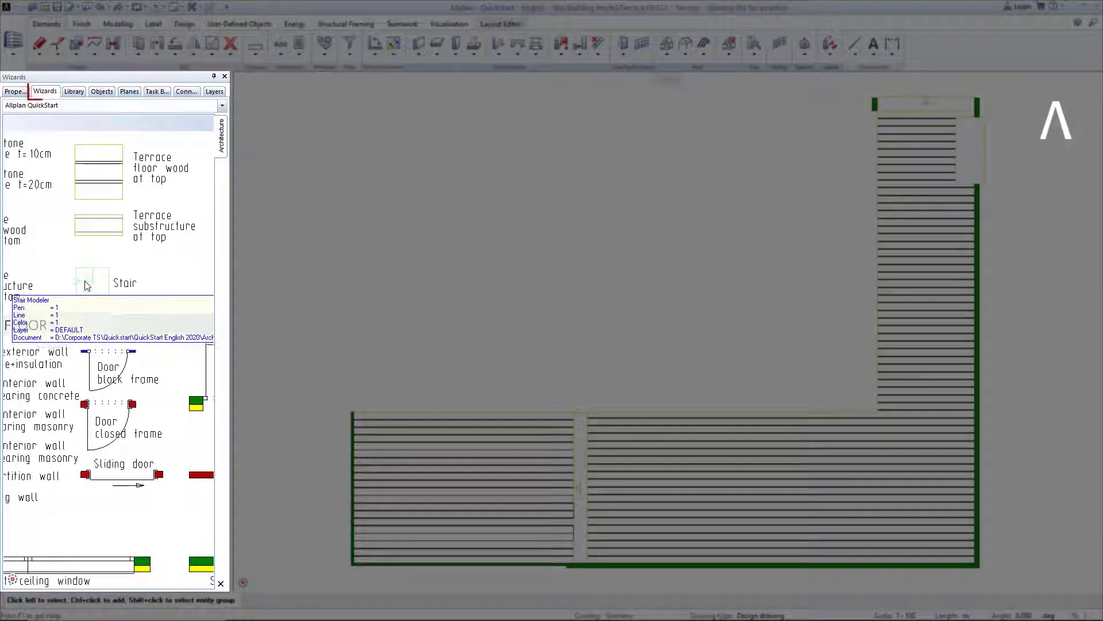
- Place a straight stair in the gap, starting height -0.30 and width 6.38
{"action": "left_click", "coordinate": [85, 286]}
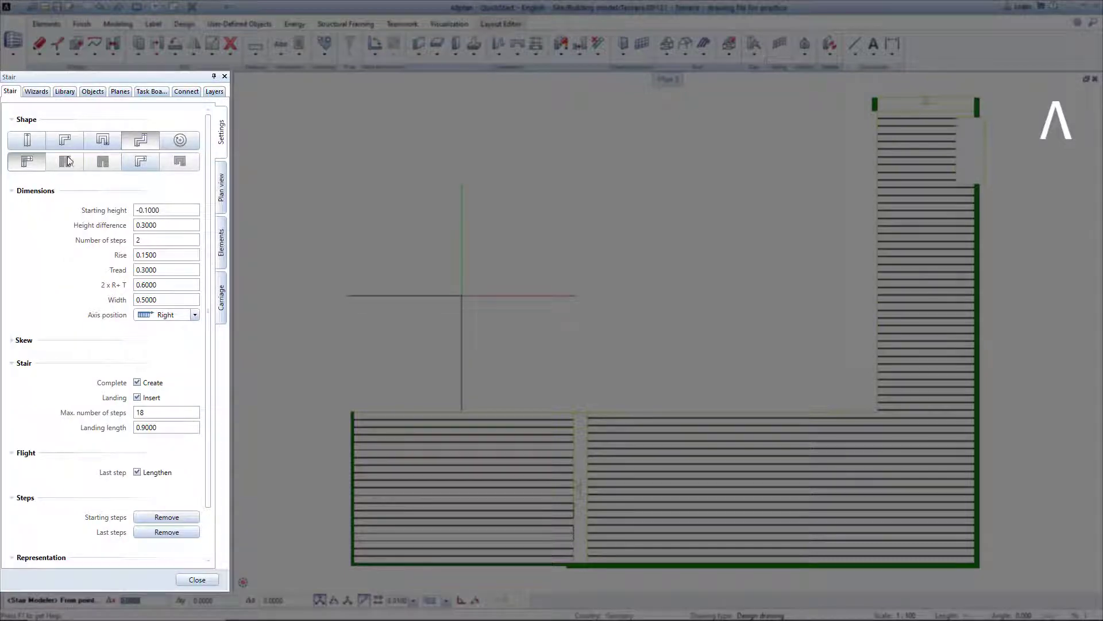
{"action": "left_click", "coordinate": [28, 143]}
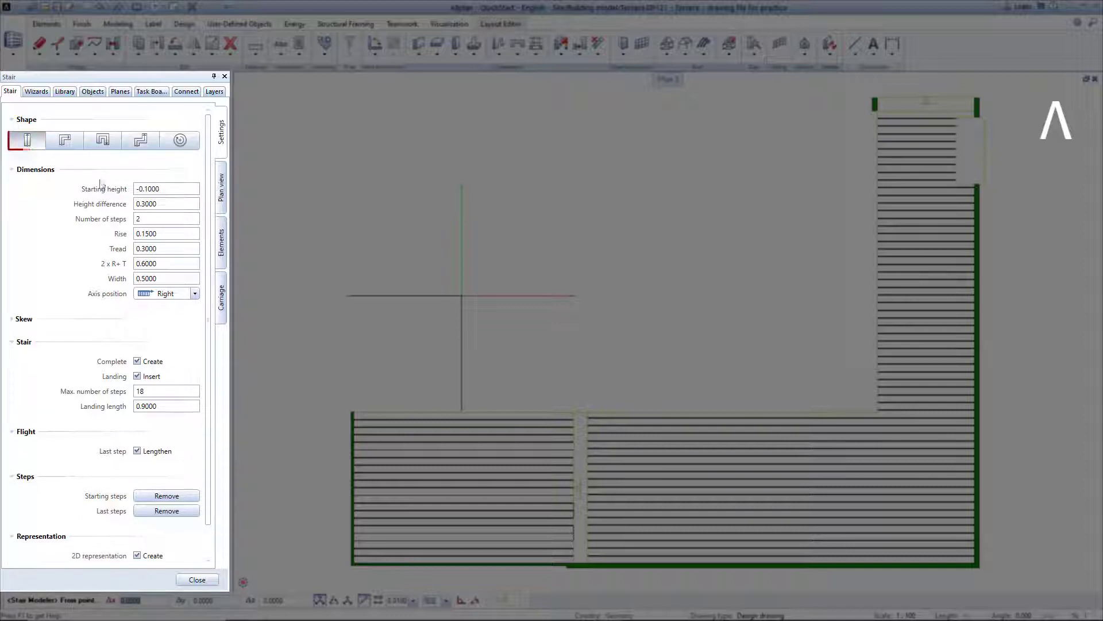
{"action": "left_click", "coordinate": [167, 189]}
{"action": "type", "text": "-0.3000"}
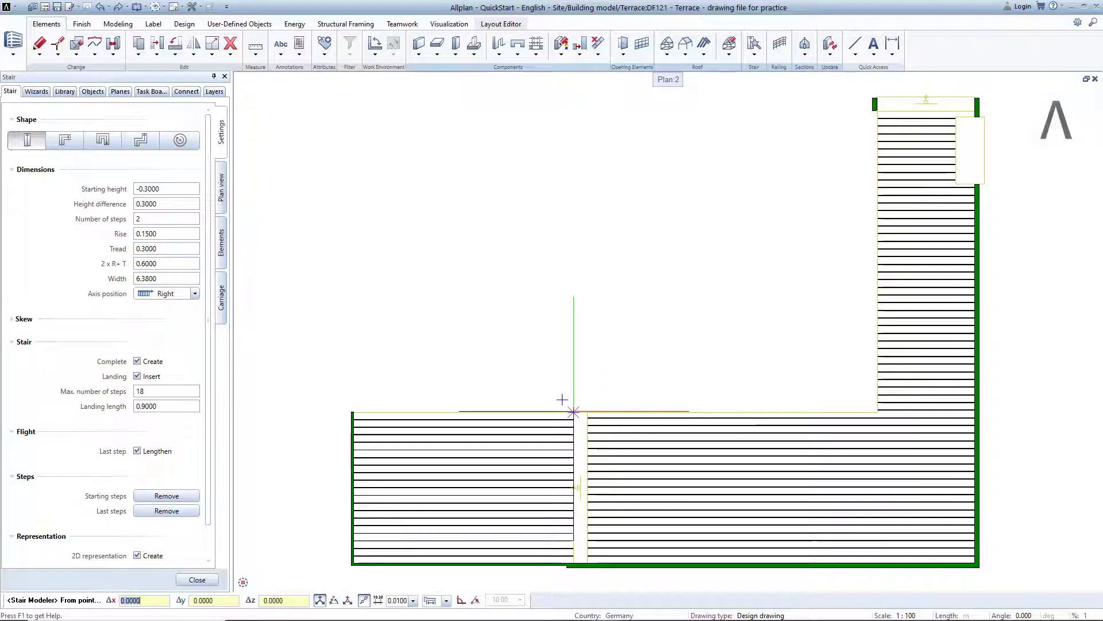
{"action": "left_click", "coordinate": [574, 412]}
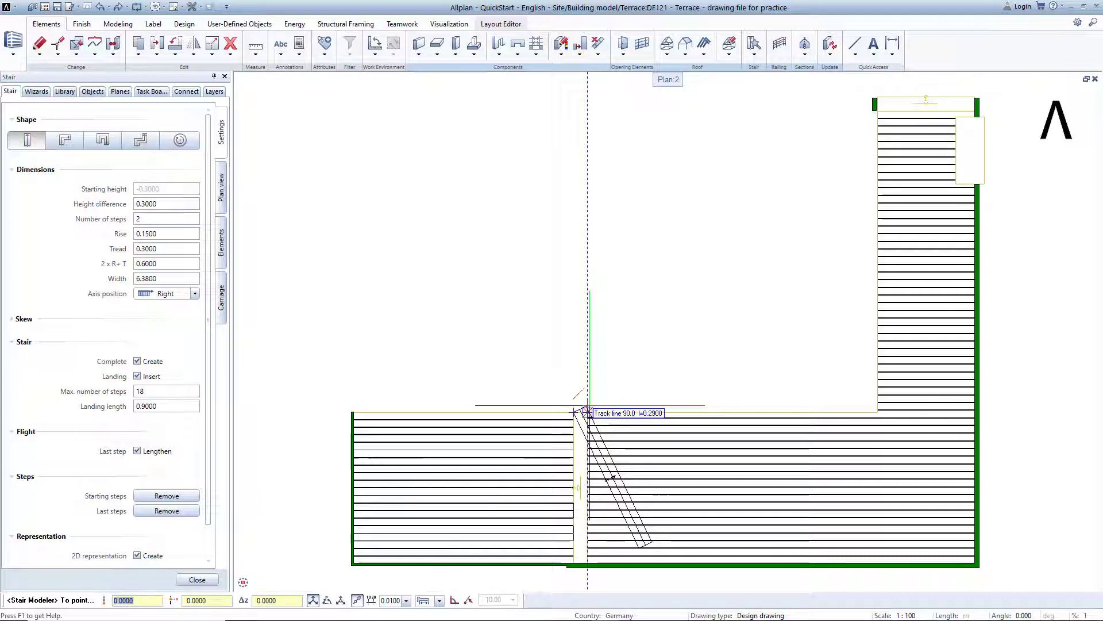
{"action": "left_click", "coordinate": [587, 412]}
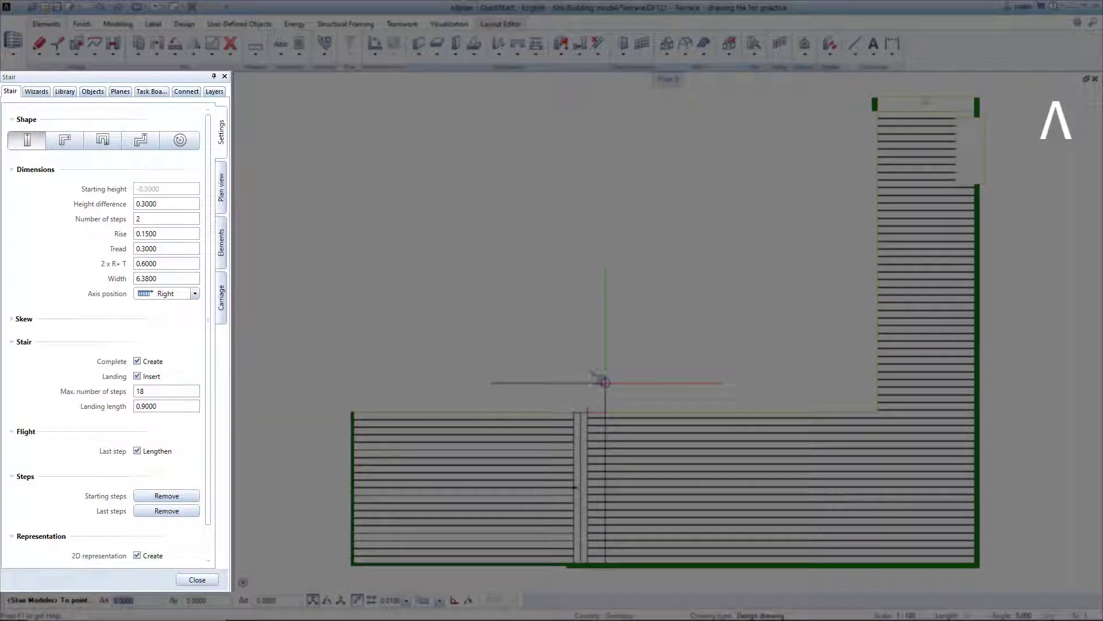
{"action": "key", "text": "Escape"}
{"action": "left_click", "coordinate": [199, 579]}
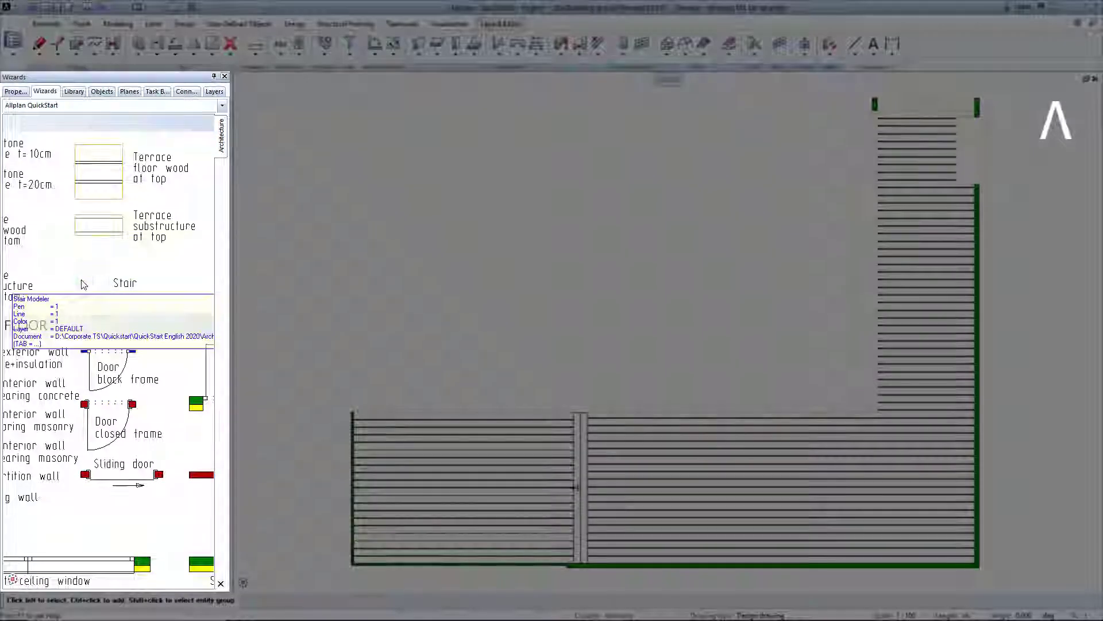
{"action": "left_click", "coordinate": [83, 285]}
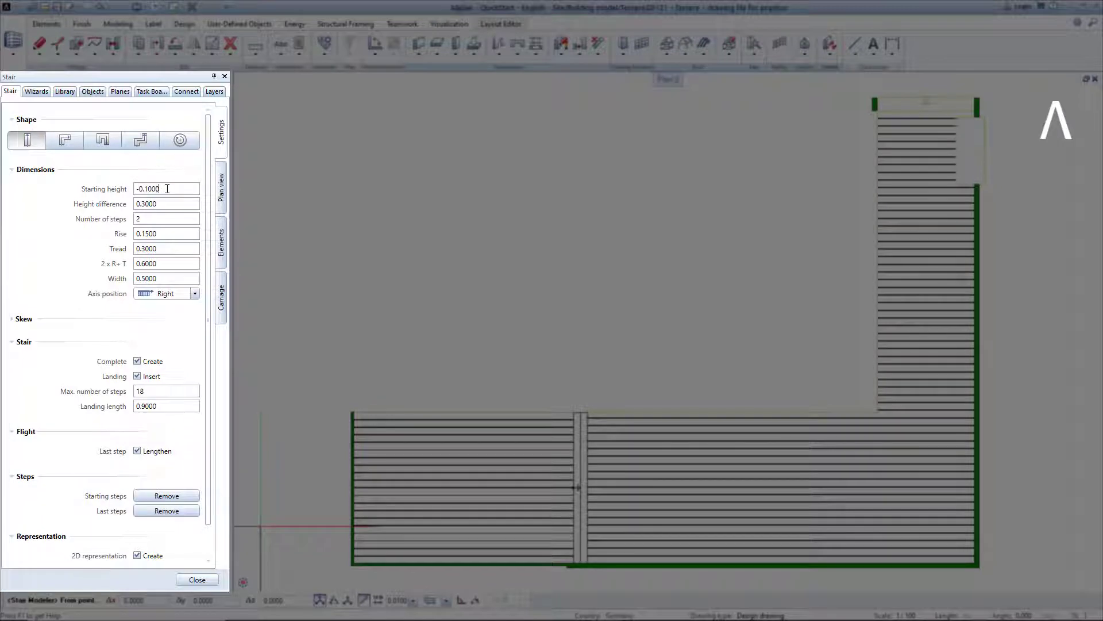
{"action": "left_click", "coordinate": [166, 188]}
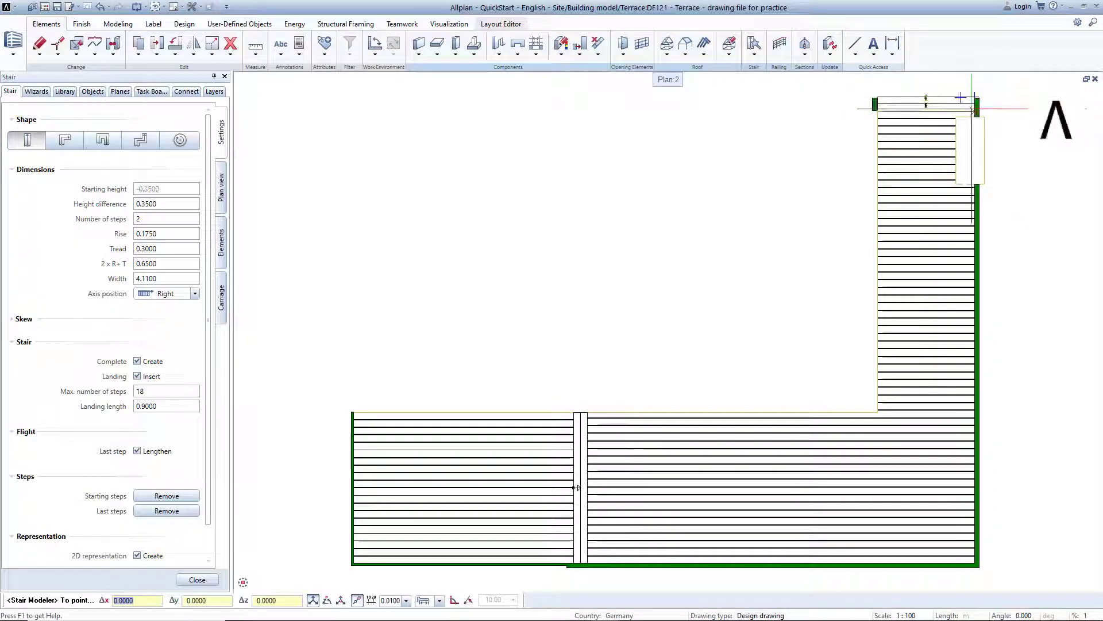
{"action": "left_click", "coordinate": [924, 103]}
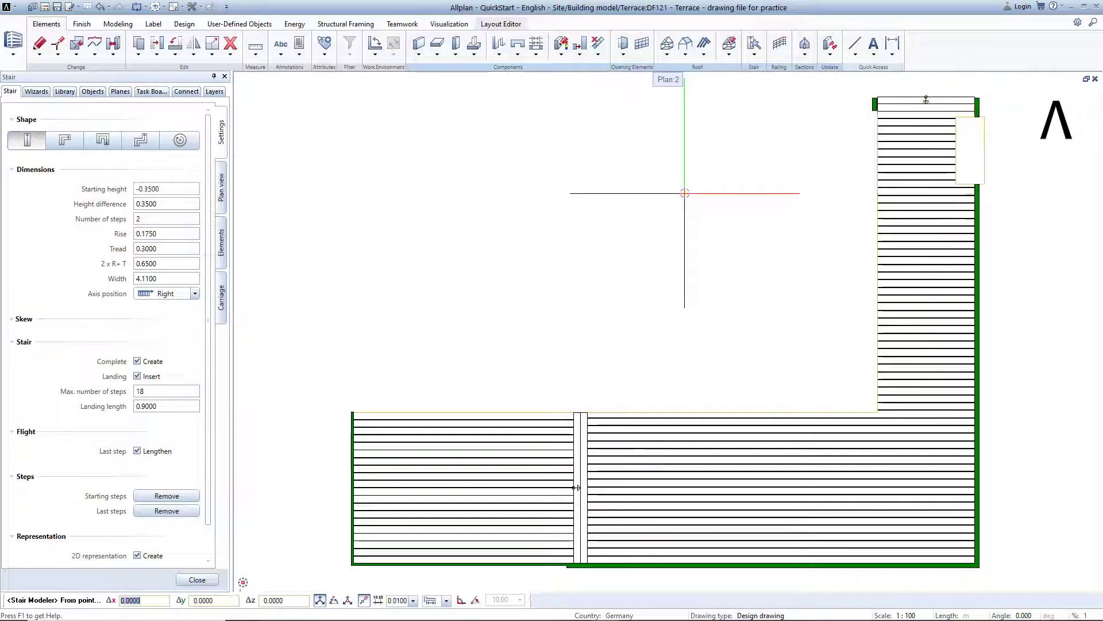
{"action": "key", "text": "Escape"}
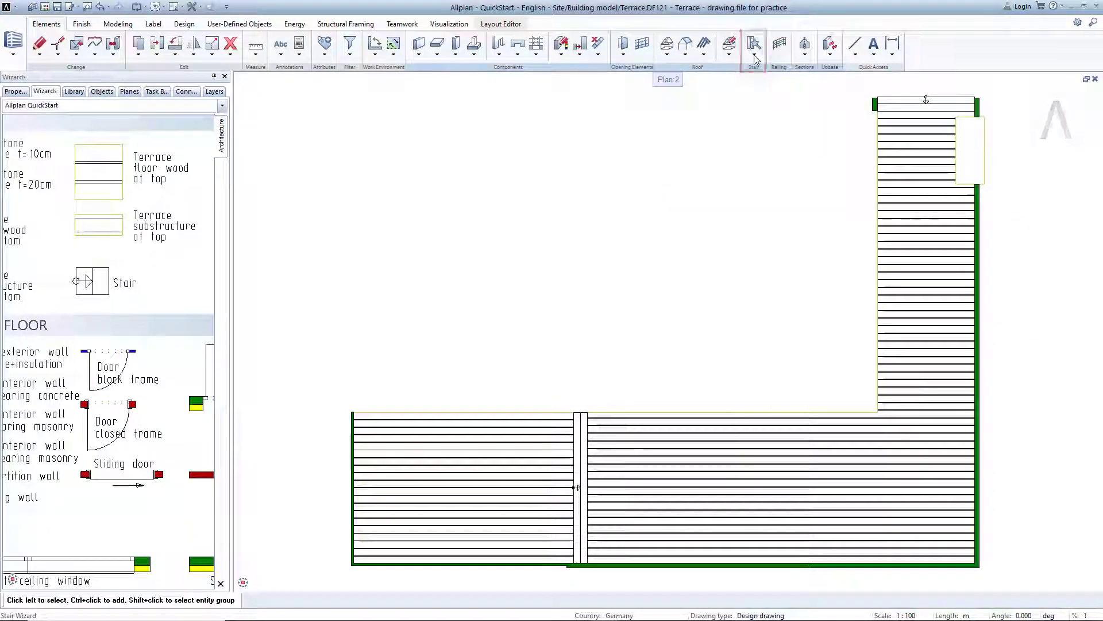
{"action": "left_click", "coordinate": [757, 57]}
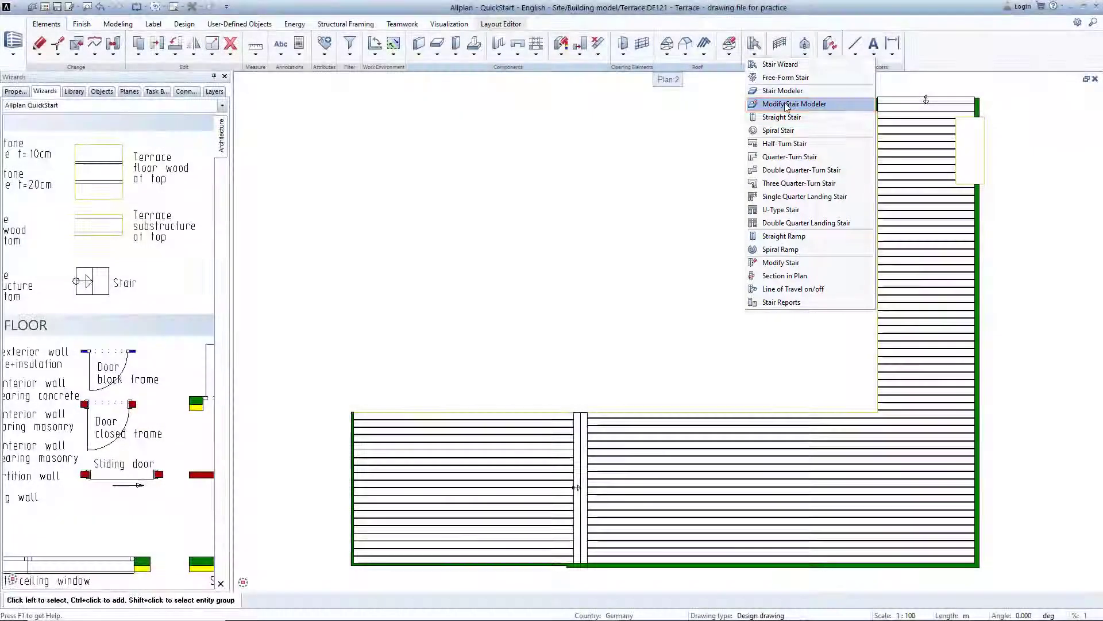
{"action": "left_click", "coordinate": [786, 103]}
{"action": "left_click", "coordinate": [923, 112]}
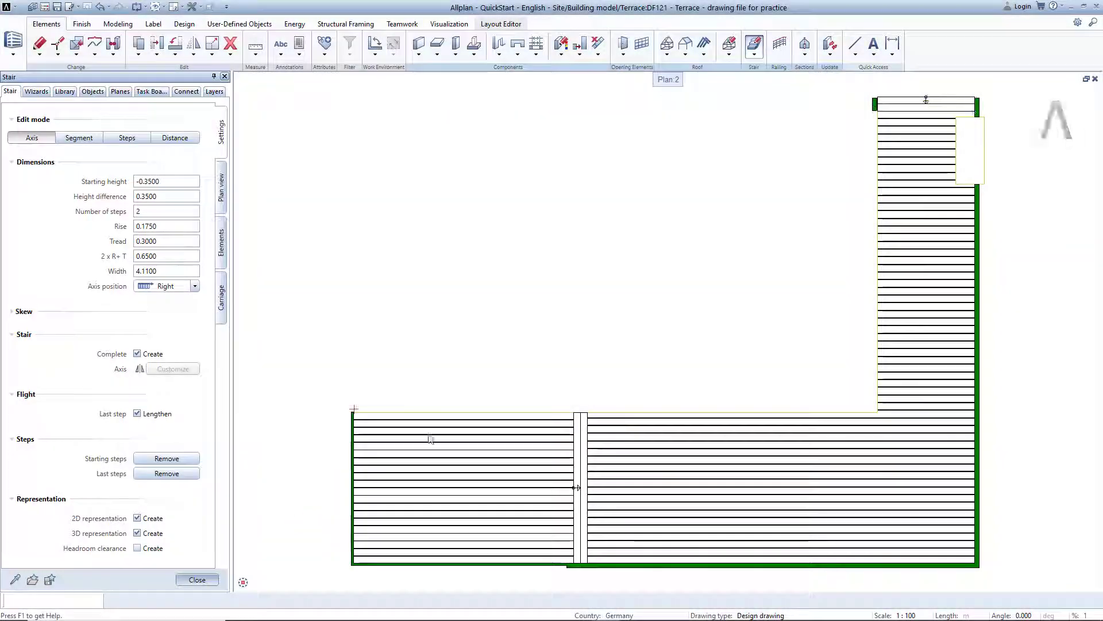
{"action": "left_click", "coordinate": [197, 580]}
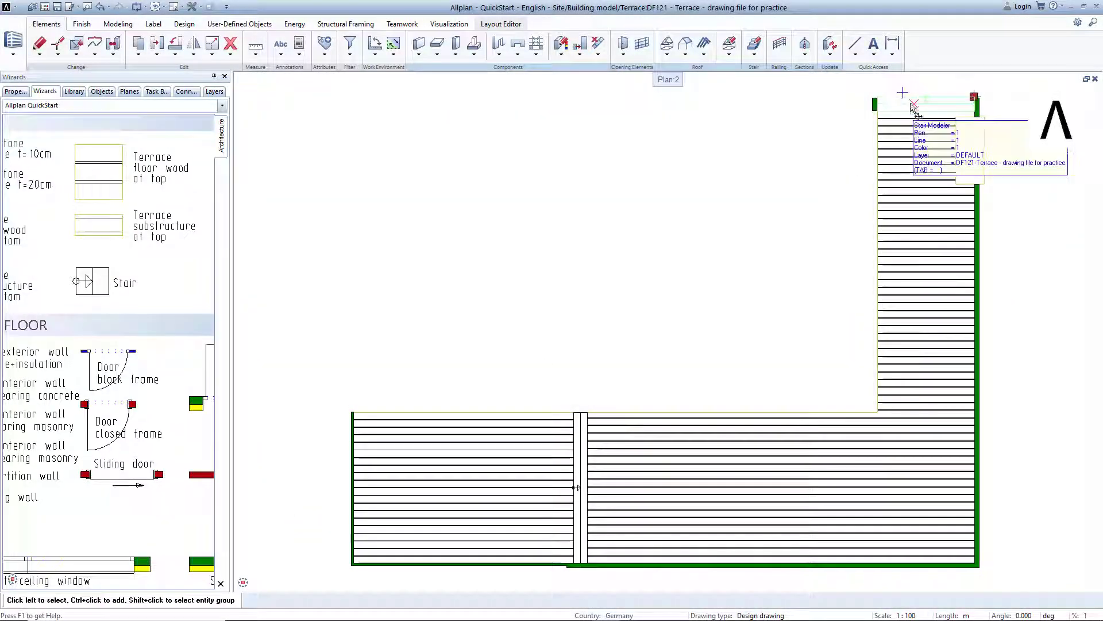
{"action": "left_click", "coordinate": [896, 104]}
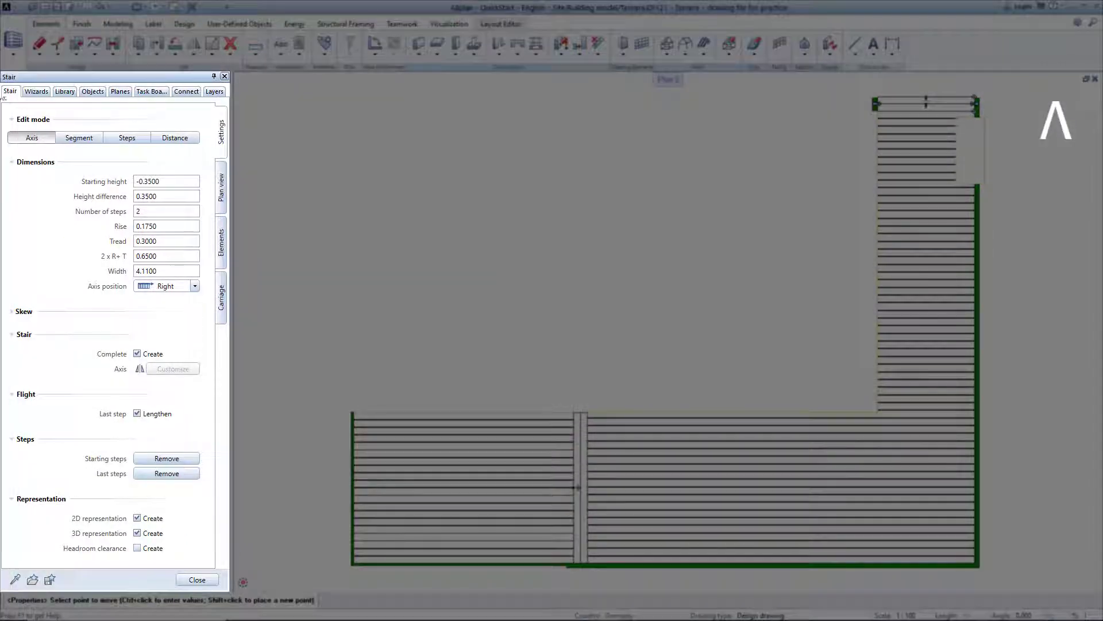
{"action": "left_click", "coordinate": [197, 580]}
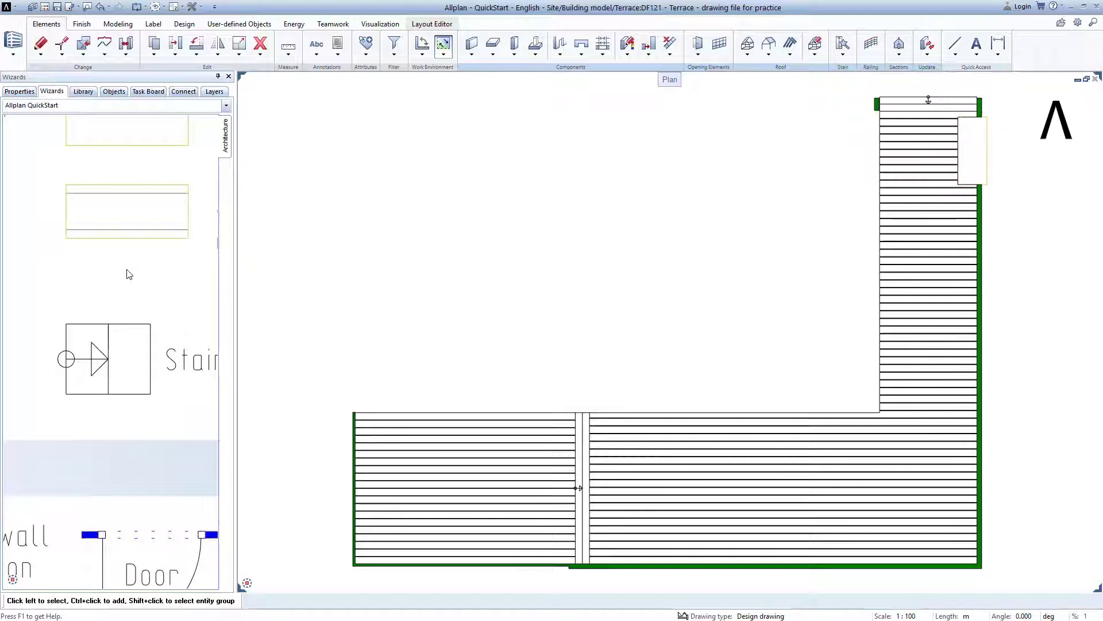
{"action": "scroll", "coordinate": [127, 274], "scroll_direction": "down", "scroll_amount": 3}
{"action": "scroll", "coordinate": [130, 274], "scroll_direction": "down", "scroll_amount": 2}
{"action": "scroll", "coordinate": [138, 271], "scroll_direction": "up", "scroll_amount": 2}
{"action": "scroll", "coordinate": [146, 270], "scroll_direction": "up", "scroll_amount": 1}
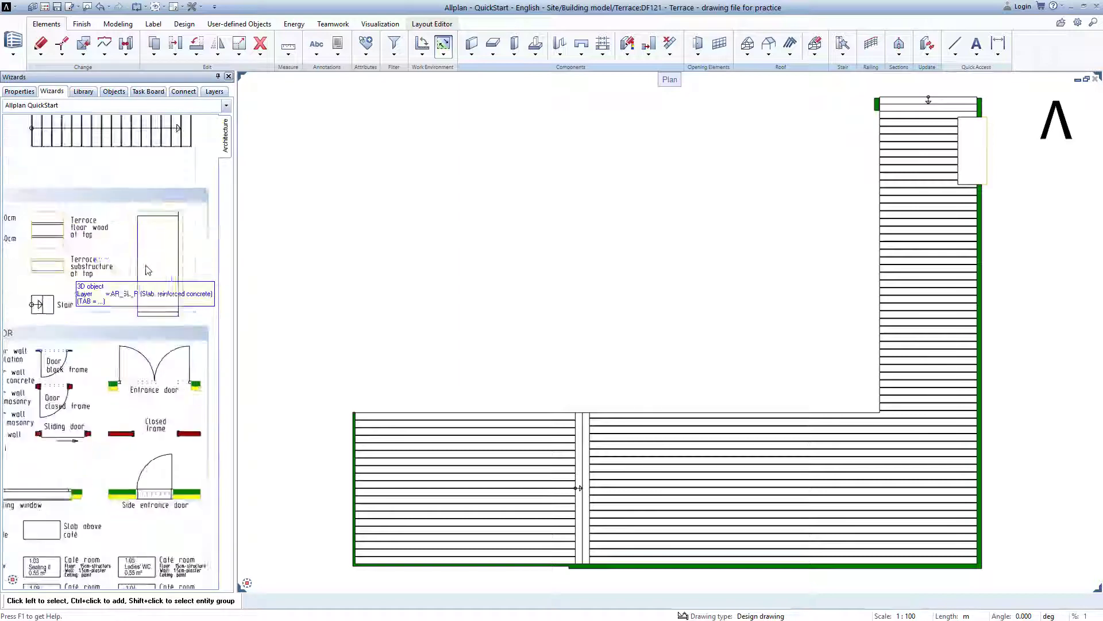
- Copy the wizard's slab shape onto the enclosure corner, then fit the whole deck plan into view
{"action": "left_click", "coordinate": [180, 328]}
{"action": "scroll", "coordinate": [181, 200], "scroll_direction": "up", "scroll_amount": 2}
{"action": "scroll", "coordinate": [145, 212], "scroll_direction": "up", "scroll_amount": 2}
{"action": "scroll", "coordinate": [141, 205], "scroll_direction": "up", "scroll_amount": 1}
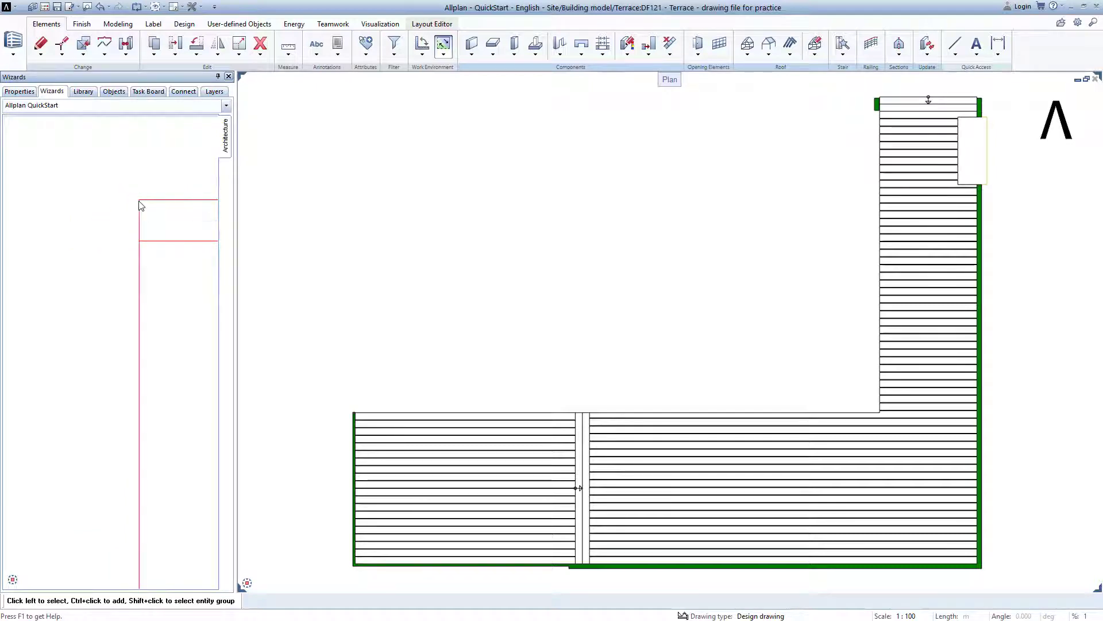
{"action": "left_click_drag", "start_coordinate": [141, 206], "coordinate": [556, 231]}
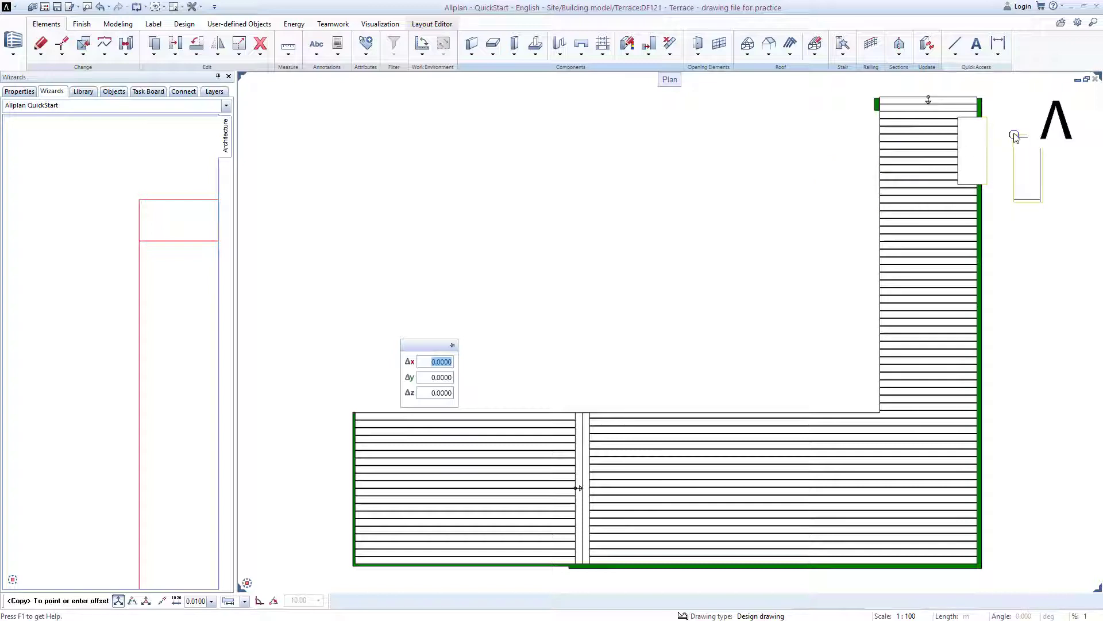
{"action": "scroll", "coordinate": [1015, 134], "scroll_direction": "up", "scroll_amount": 2}
{"action": "scroll", "coordinate": [984, 111], "scroll_direction": "up", "scroll_amount": 2}
{"action": "scroll", "coordinate": [976, 111], "scroll_direction": "up", "scroll_amount": 2}
{"action": "scroll", "coordinate": [767, 271], "scroll_direction": "up", "scroll_amount": 2}
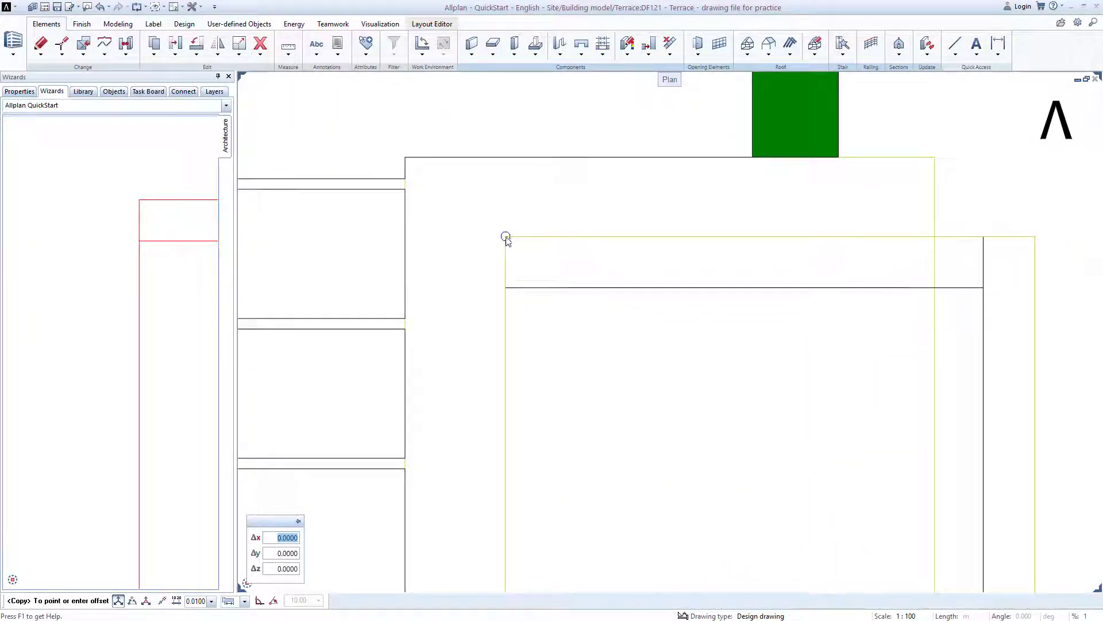
{"action": "scroll", "coordinate": [476, 205], "scroll_direction": "down", "scroll_amount": 1}
{"action": "scroll", "coordinate": [567, 210], "scroll_direction": "down", "scroll_amount": 2}
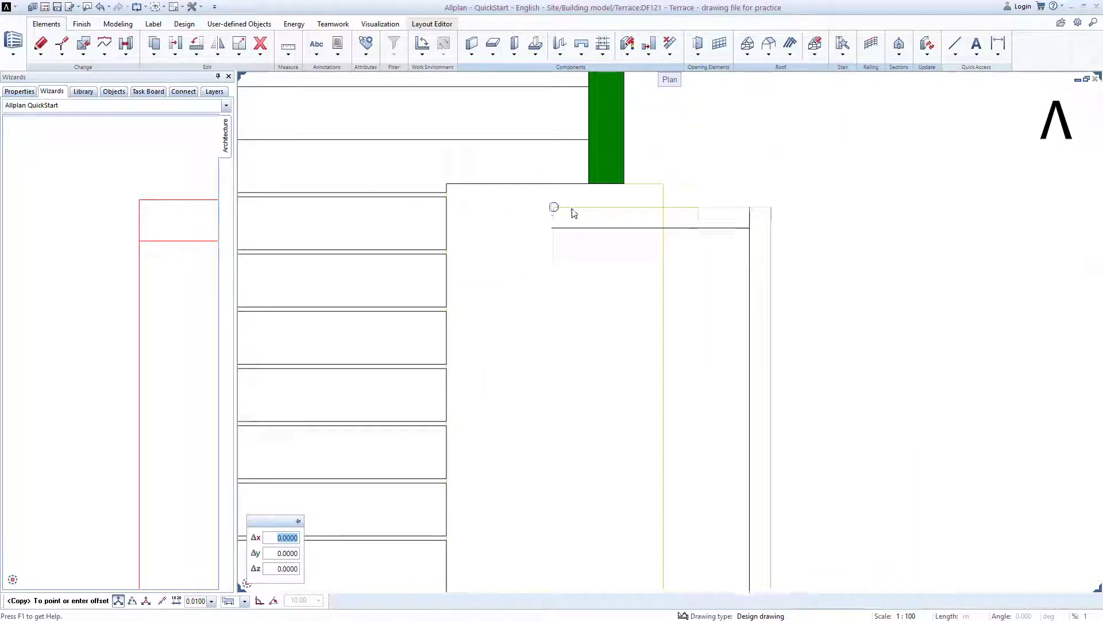
{"action": "scroll", "coordinate": [457, 192], "scroll_direction": "up", "scroll_amount": 2}
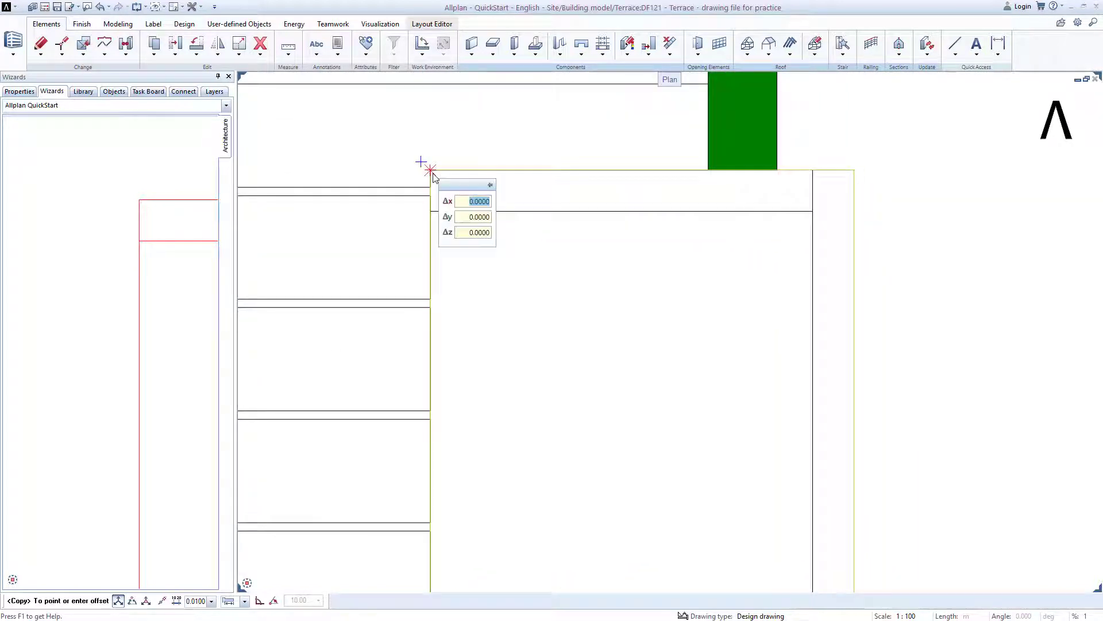
{"action": "left_click", "coordinate": [430, 170]}
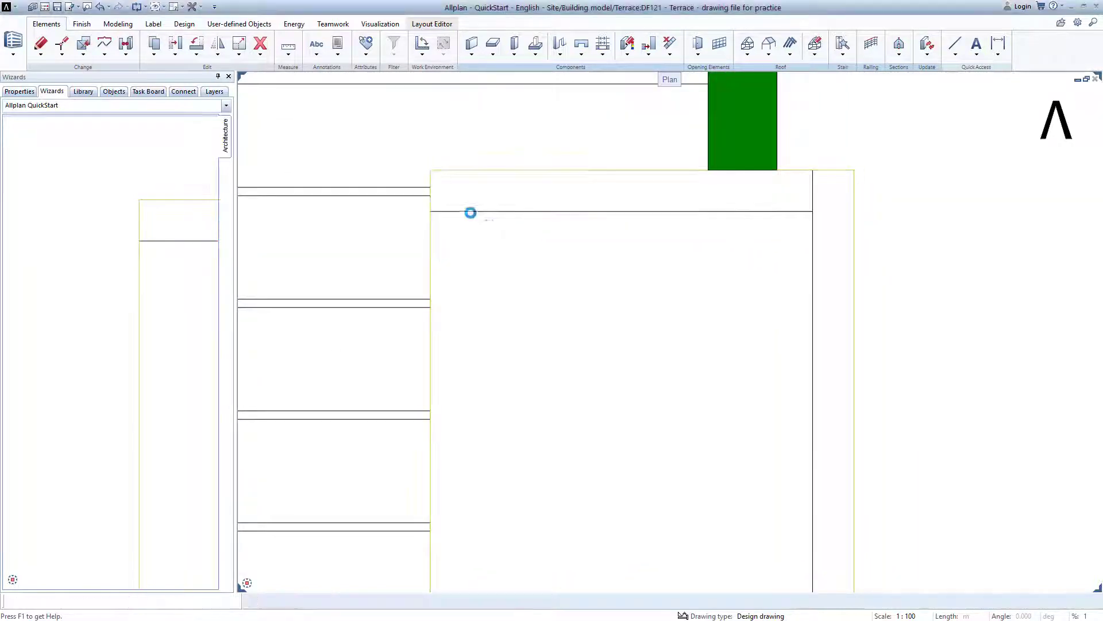
{"action": "key", "text": "Escape"}
{"action": "scroll", "coordinate": [604, 281], "scroll_direction": "down", "scroll_amount": 3}
{"action": "left_click", "coordinate": [780, 276]}
{"action": "scroll", "coordinate": [780, 276], "scroll_direction": "down", "scroll_amount": 3}
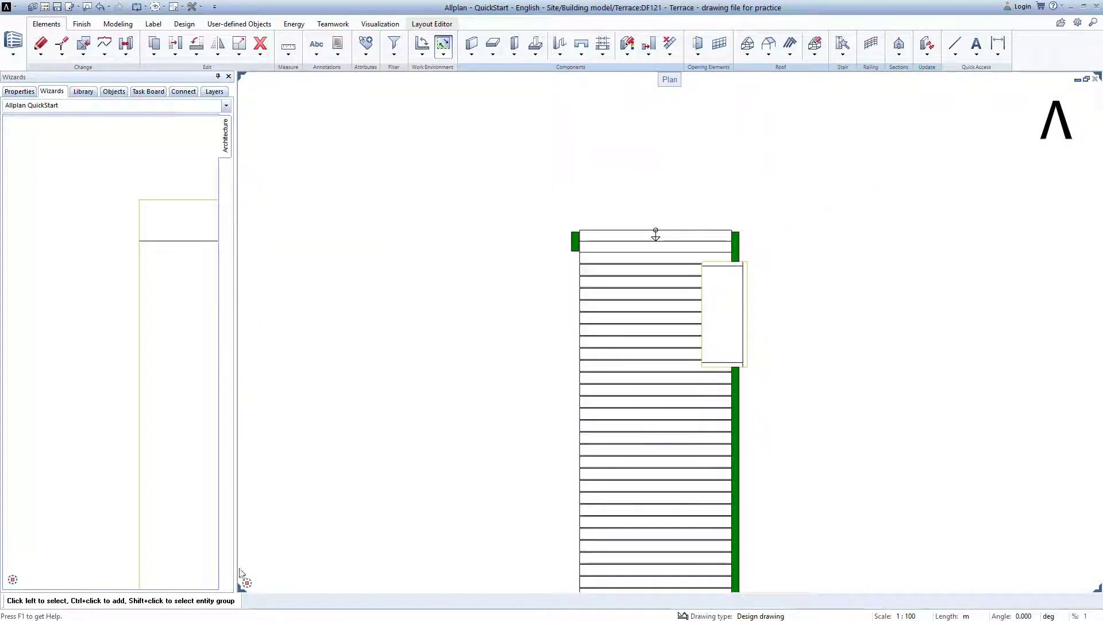
{"action": "left_click", "coordinate": [261, 584]}
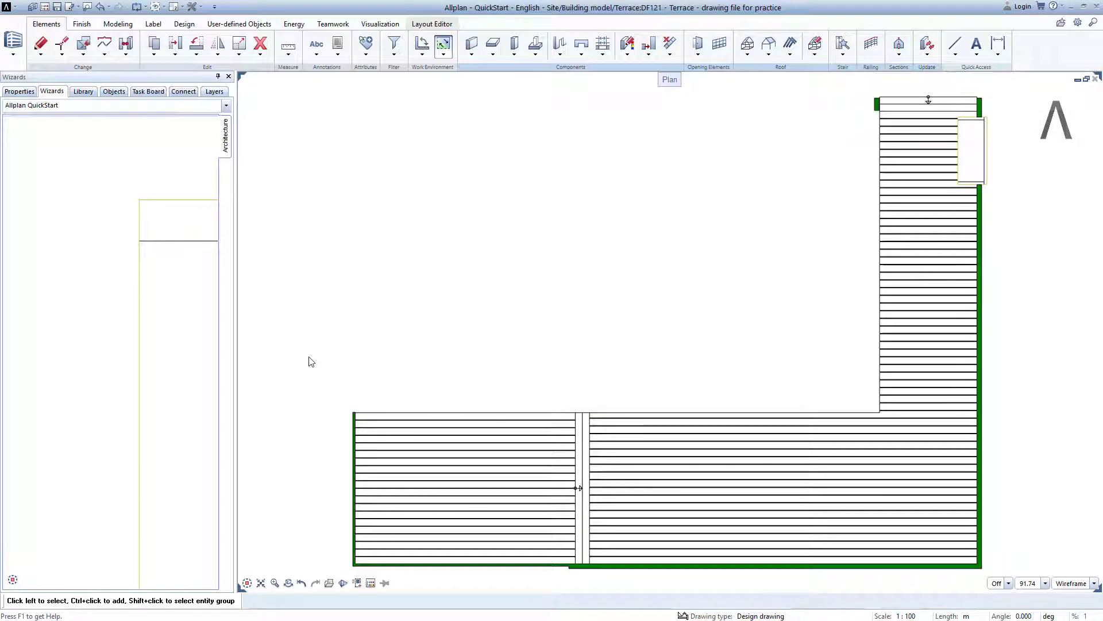
- Switch to perspective and orbit around the L-shaped deck and concrete wall, ending overhead
{"action": "key", "text": "F4"}
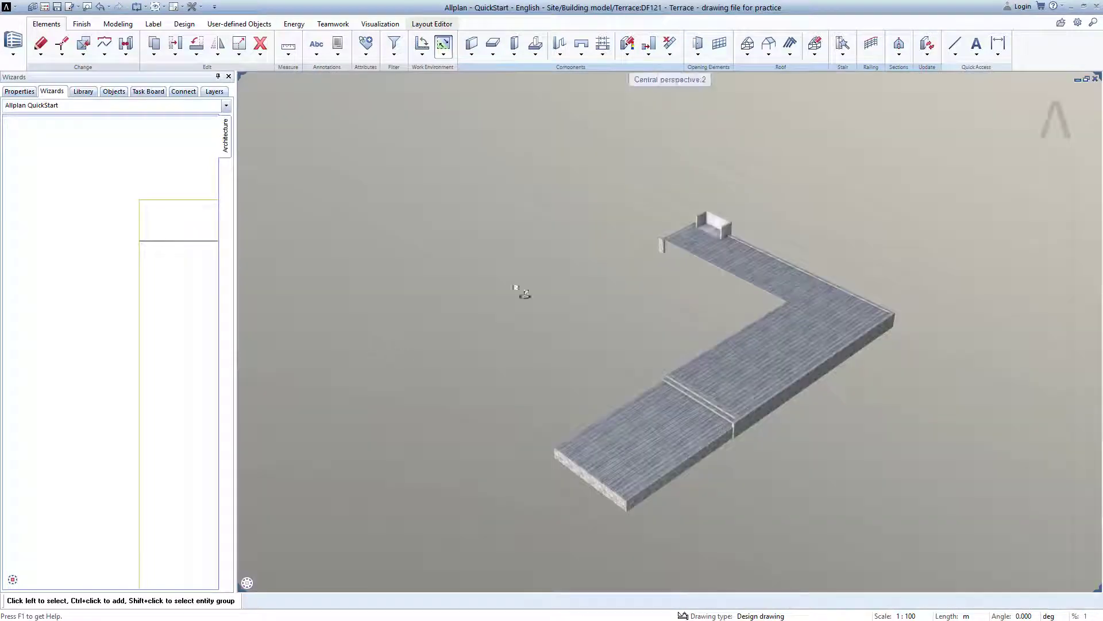
{"action": "left_click_drag", "start_coordinate": [537, 266], "coordinate": [667, 390]}
{"action": "scroll", "coordinate": [734, 333], "scroll_direction": "up", "scroll_amount": 3}
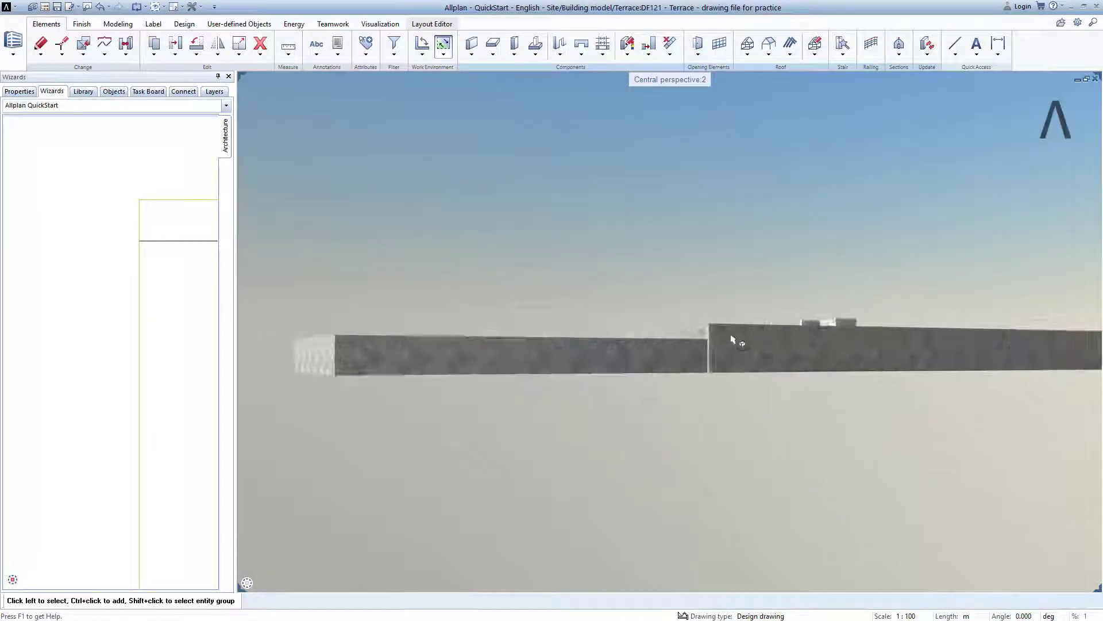
{"action": "left_click_drag", "start_coordinate": [734, 332], "coordinate": [681, 362]}
{"action": "scroll", "coordinate": [681, 362], "scroll_direction": "down", "scroll_amount": 2}
{"action": "mouse_move", "coordinate": [764, 360]}
{"action": "left_mouse_down"}
{"action": "mouse_move", "coordinate": [552, 264]}
{"action": "mouse_move", "coordinate": [689, 259]}
{"action": "left_mouse_up"}
{"action": "scroll", "coordinate": [689, 259], "scroll_direction": "up", "scroll_amount": 2}
{"action": "mouse_move", "coordinate": [440, 283]}
{"action": "left_mouse_down"}
{"action": "mouse_move", "coordinate": [496, 270]}
{"action": "mouse_move", "coordinate": [612, 356]}
{"action": "left_mouse_up"}
{"action": "scroll", "coordinate": [496, 269], "scroll_direction": "up", "scroll_amount": 3}
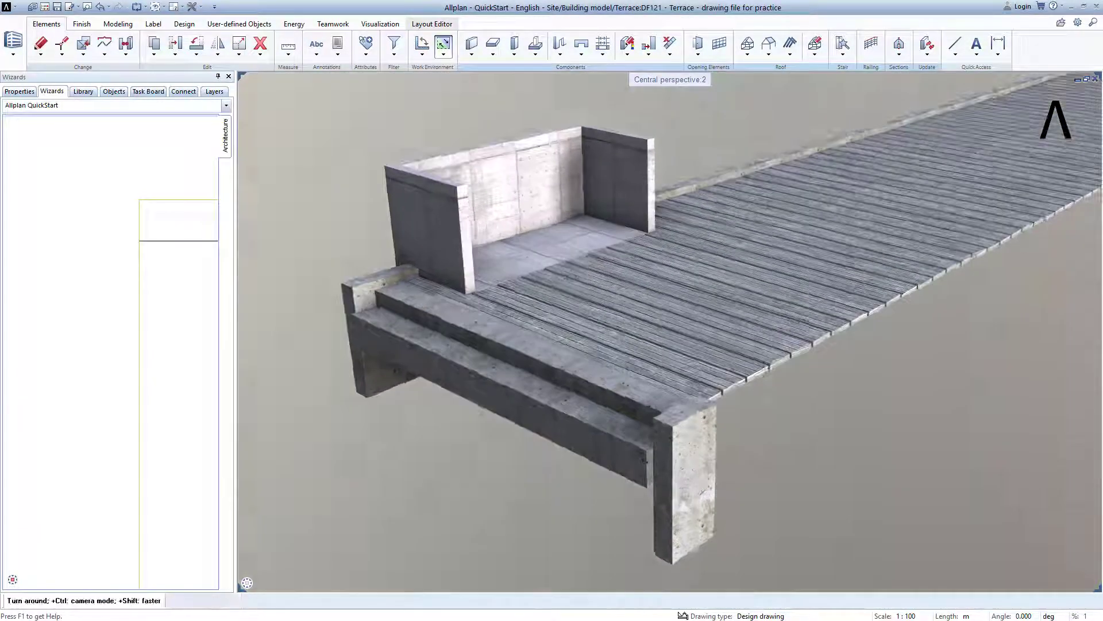
{"action": "scroll", "coordinate": [518, 227], "scroll_direction": "up", "scroll_amount": 2}
{"action": "scroll", "coordinate": [491, 247], "scroll_direction": "up", "scroll_amount": 2}
{"action": "middle_click_drag", "start_coordinate": [492, 247], "coordinate": [570, 289]}
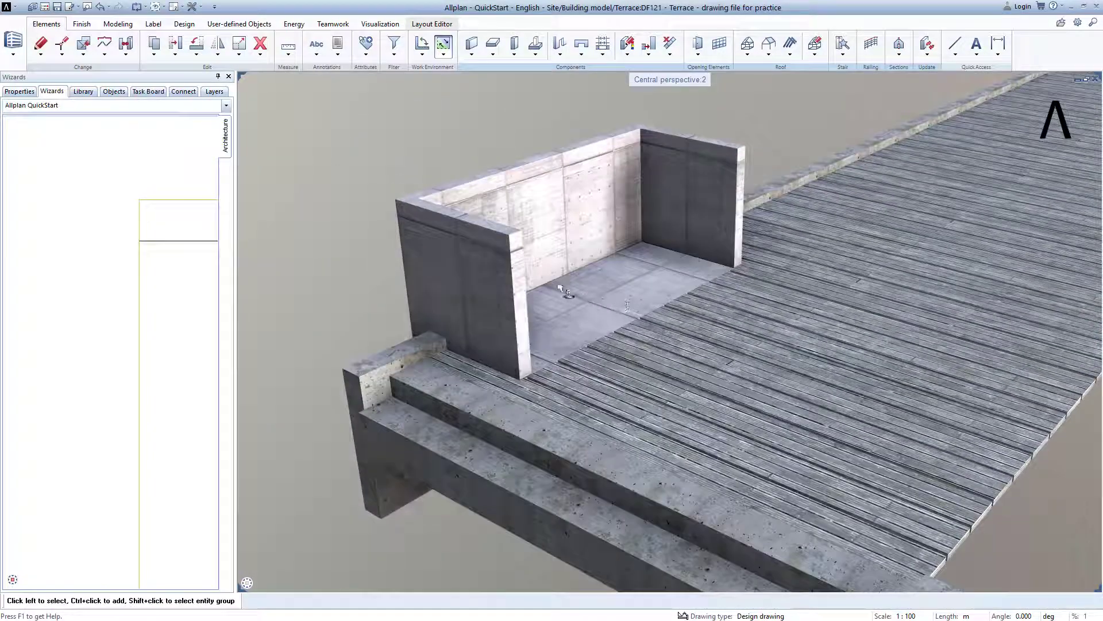
{"action": "scroll", "coordinate": [828, 223], "scroll_direction": "up", "scroll_amount": 2}
{"action": "scroll", "coordinate": [753, 246], "scroll_direction": "down", "scroll_amount": 5}
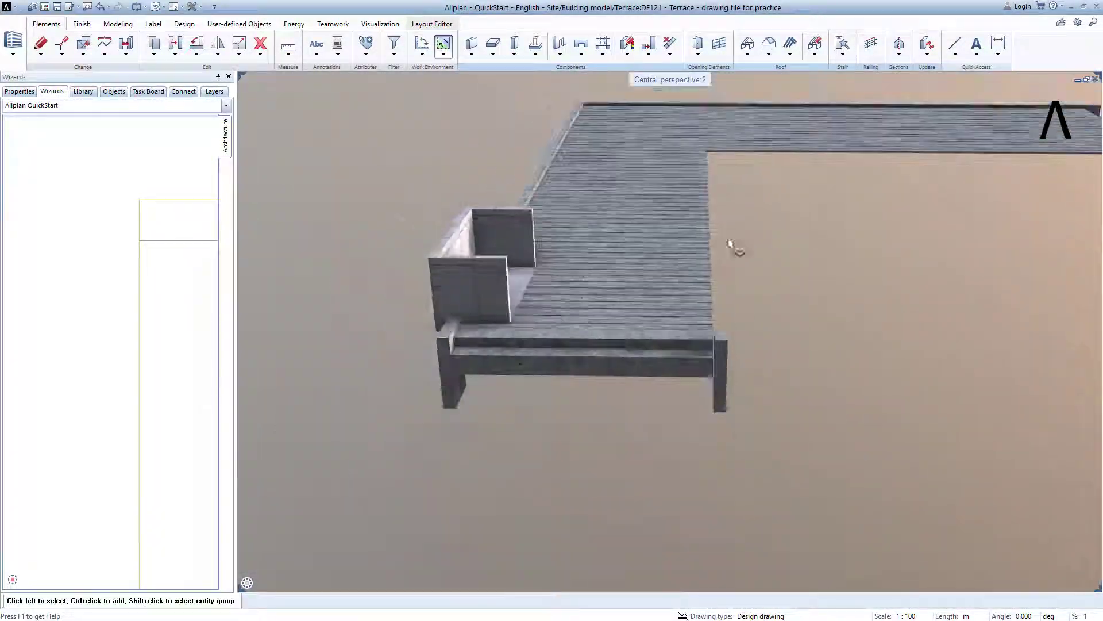
{"action": "mouse_move", "coordinate": [753, 246]}
{"action": "left_mouse_down"}
{"action": "mouse_move", "coordinate": [694, 250]}
{"action": "mouse_move", "coordinate": [455, 316]}
{"action": "left_mouse_up"}
{"action": "scroll", "coordinate": [674, 334], "scroll_direction": "up", "scroll_amount": 3}
{"action": "mouse_move", "coordinate": [674, 335]}
{"action": "left_mouse_down"}
{"action": "mouse_move", "coordinate": [670, 189]}
{"action": "mouse_move", "coordinate": [563, 427]}
{"action": "left_mouse_up"}
{"action": "scroll", "coordinate": [670, 190], "scroll_direction": "down", "scroll_amount": 5}
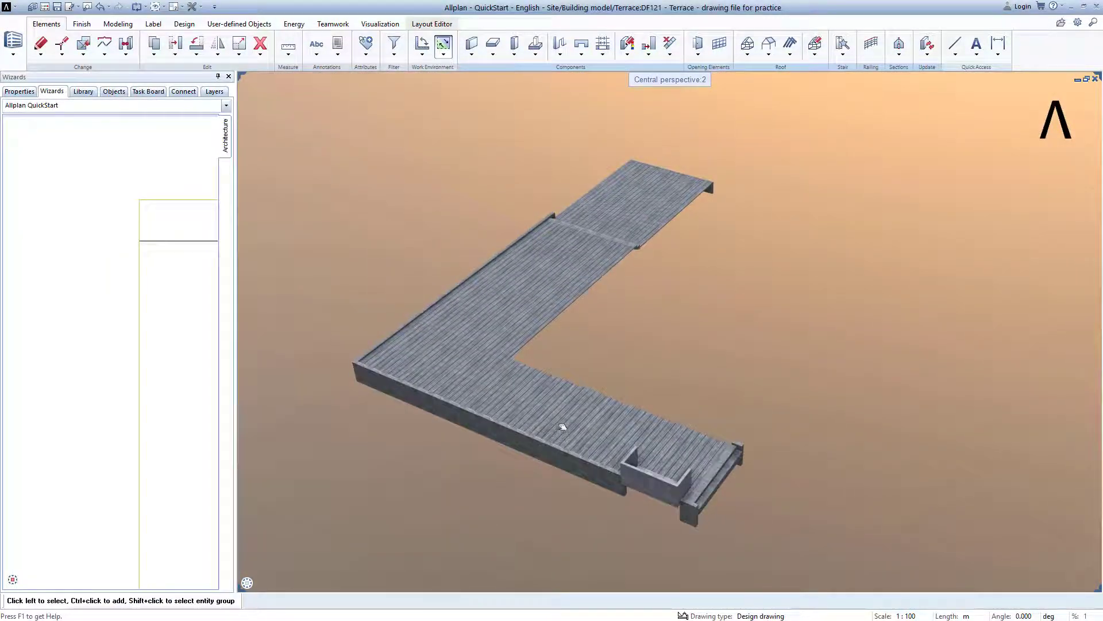
- Load the Lesson 7 - 2.xml favorite, making Roof structure drawing file 142 active
{"action": "left_click", "coordinate": [45, 7]}
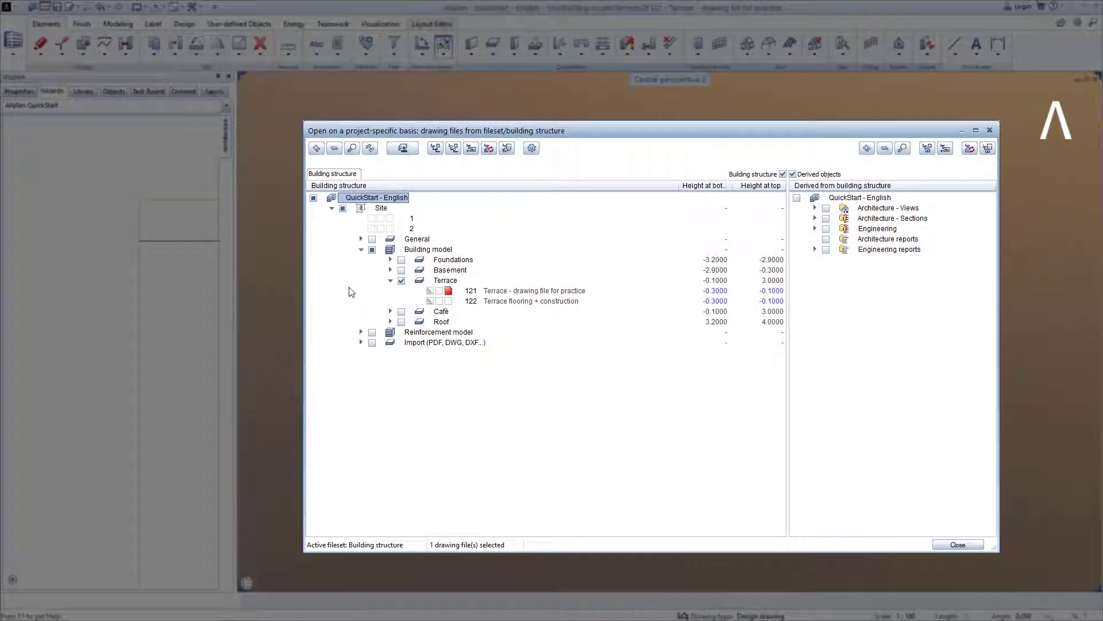
{"action": "right_click", "coordinate": [351, 292]}
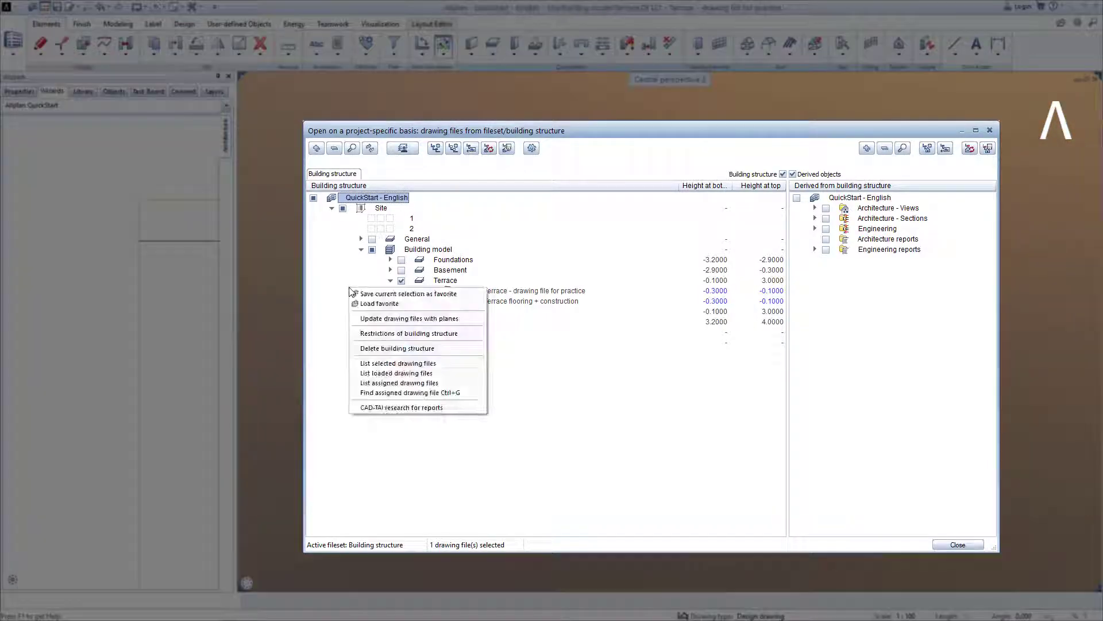
{"action": "left_click", "coordinate": [379, 303]}
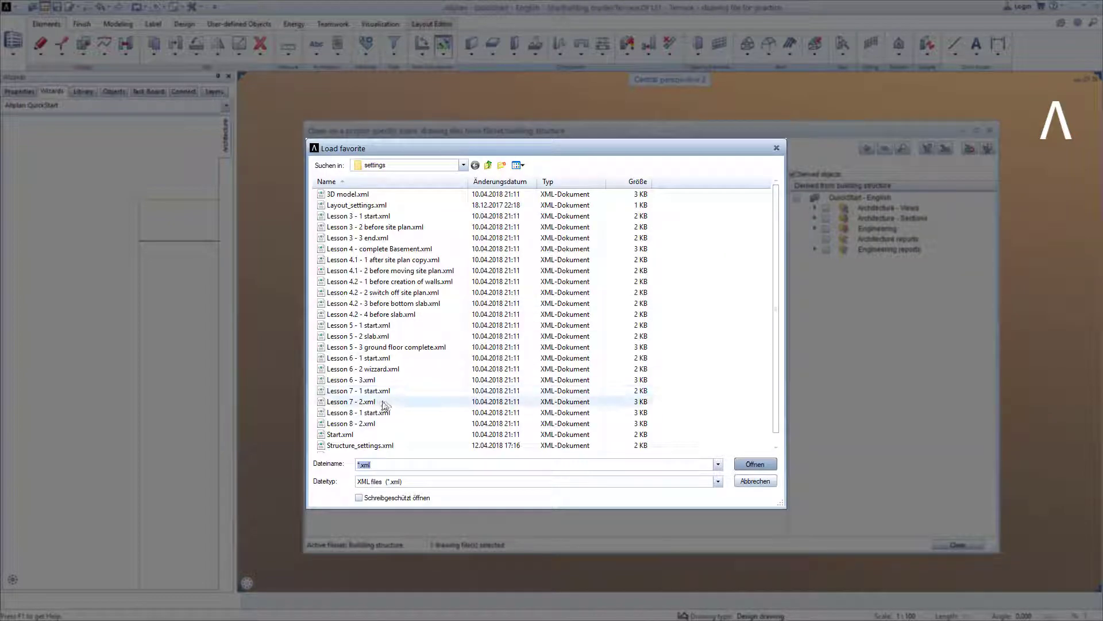
{"action": "left_click", "coordinate": [365, 402]}
{"action": "left_click", "coordinate": [755, 465]}
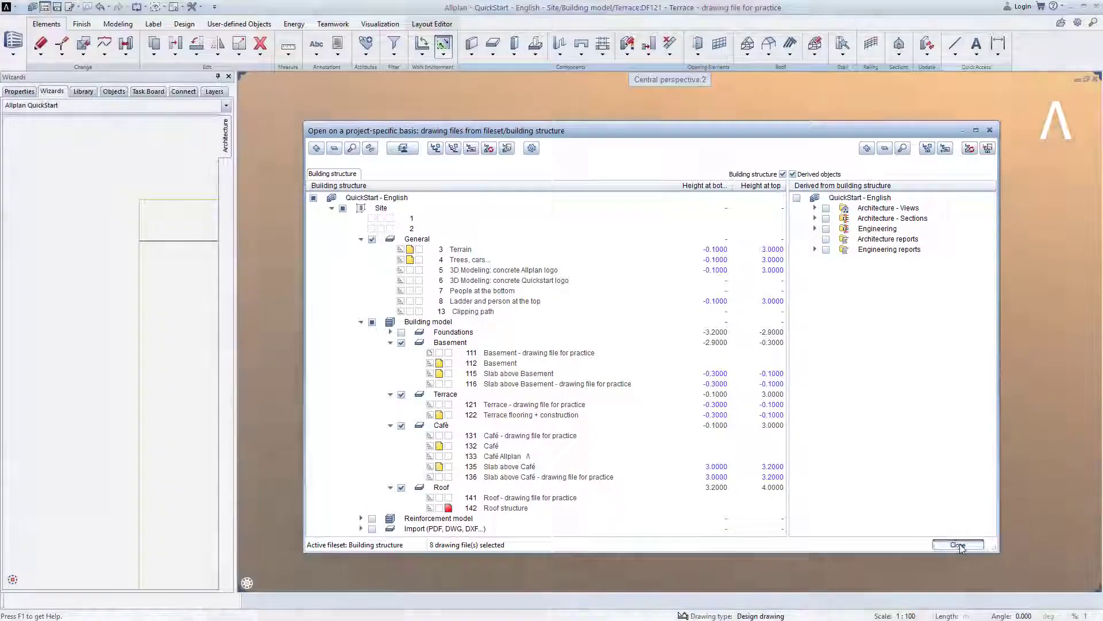
{"action": "left_click", "coordinate": [958, 545]}
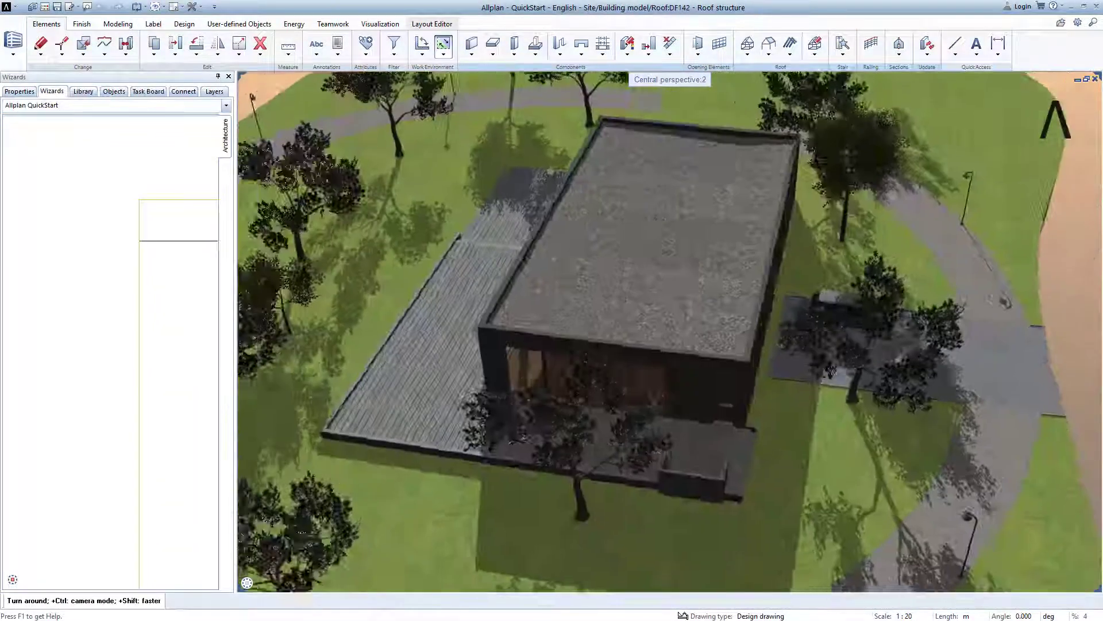
- Orbit toward the terrace beside the café building, then reopen the drawing-file selection with F2
{"action": "mouse_move", "coordinate": [624, 250]}
{"action": "left_mouse_down"}
{"action": "mouse_move", "coordinate": [584, 249]}
{"action": "mouse_move", "coordinate": [770, 227]}
{"action": "mouse_move", "coordinate": [587, 198]}
{"action": "left_mouse_up"}
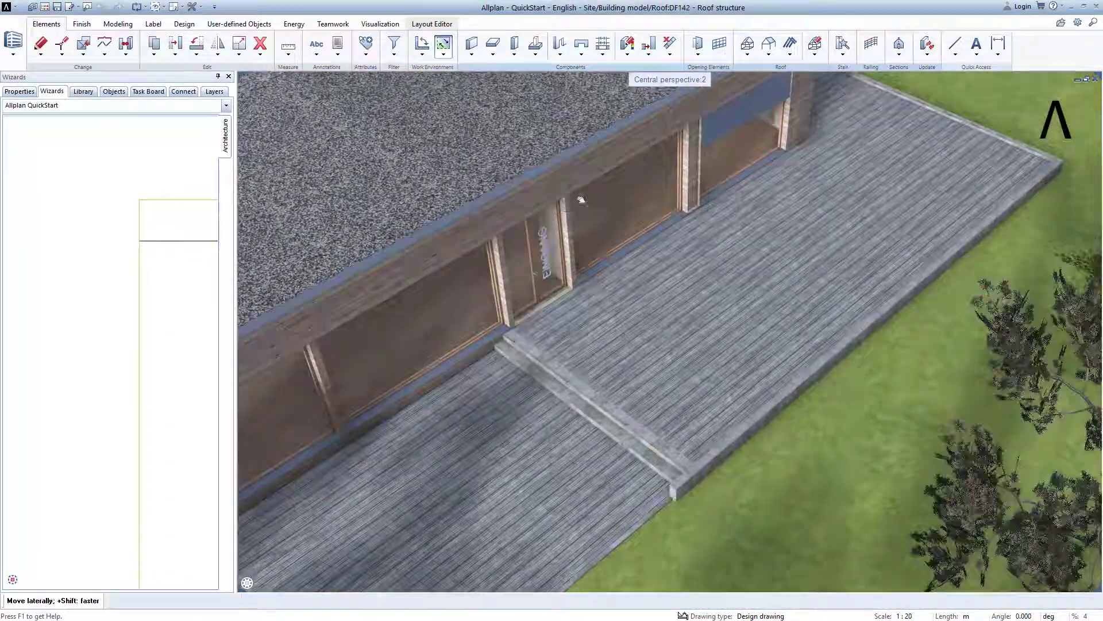
{"action": "scroll", "coordinate": [587, 198], "scroll_direction": "down", "scroll_amount": 10}
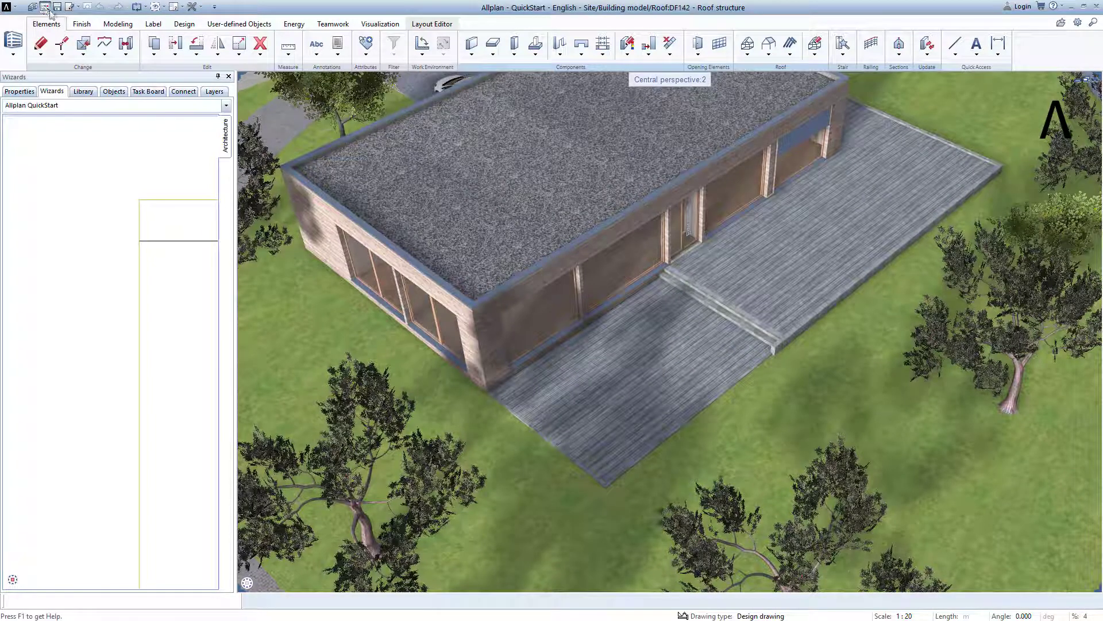
{"action": "key", "text": "F2"}
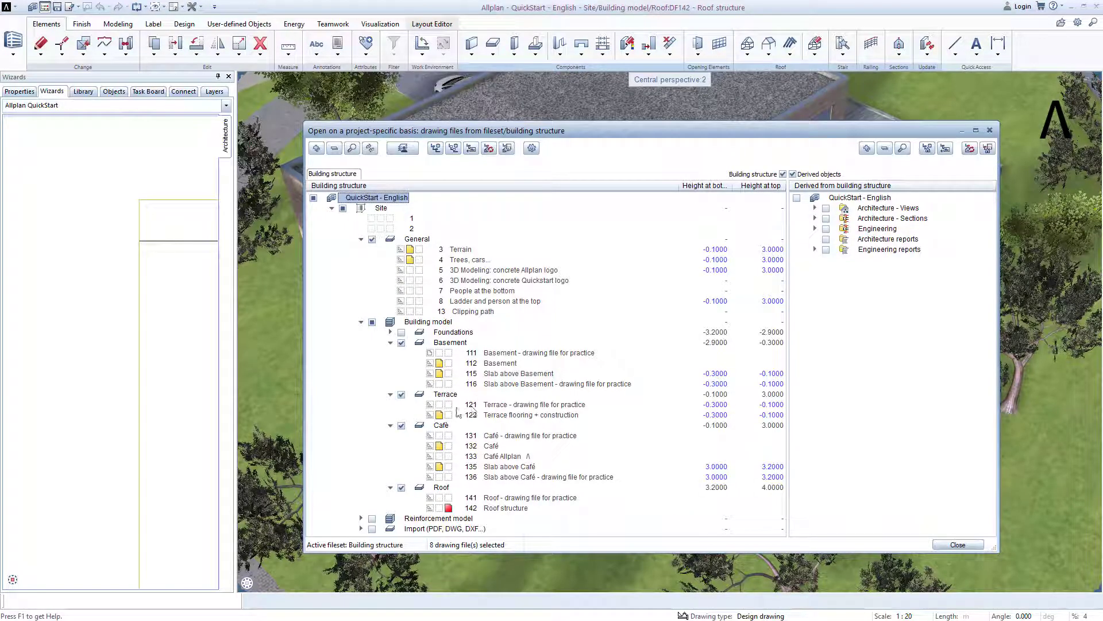